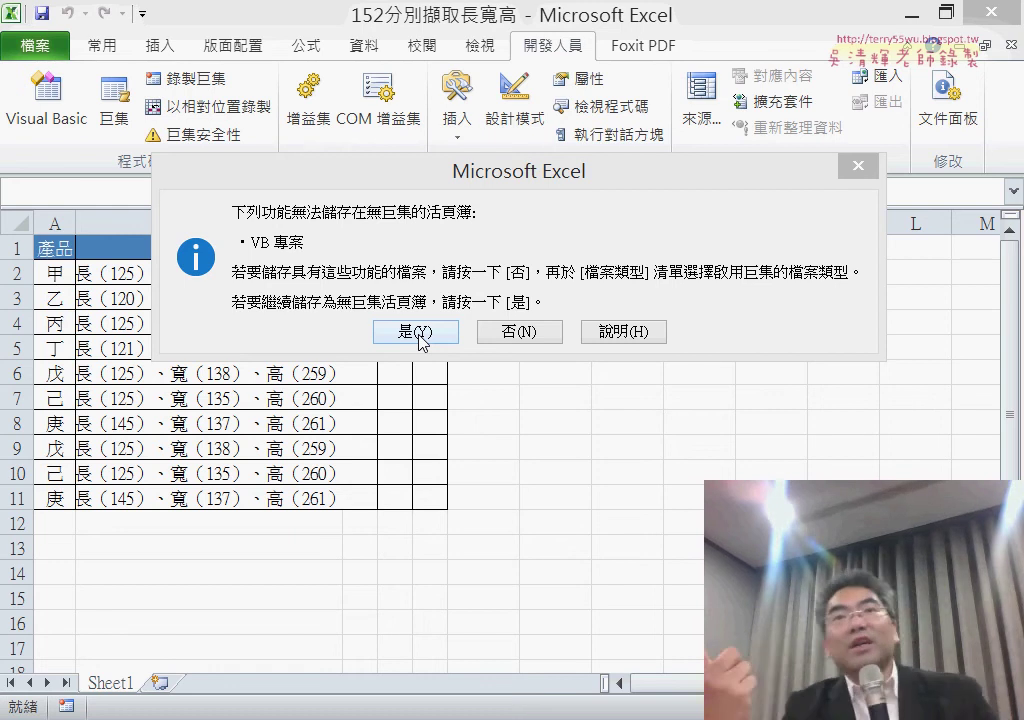
Decline the macro-free save and set the file type to Excel 啟用巨集的活頁簿 (.xlsm).
{"action": "left_click", "coordinate": [489, 331]}
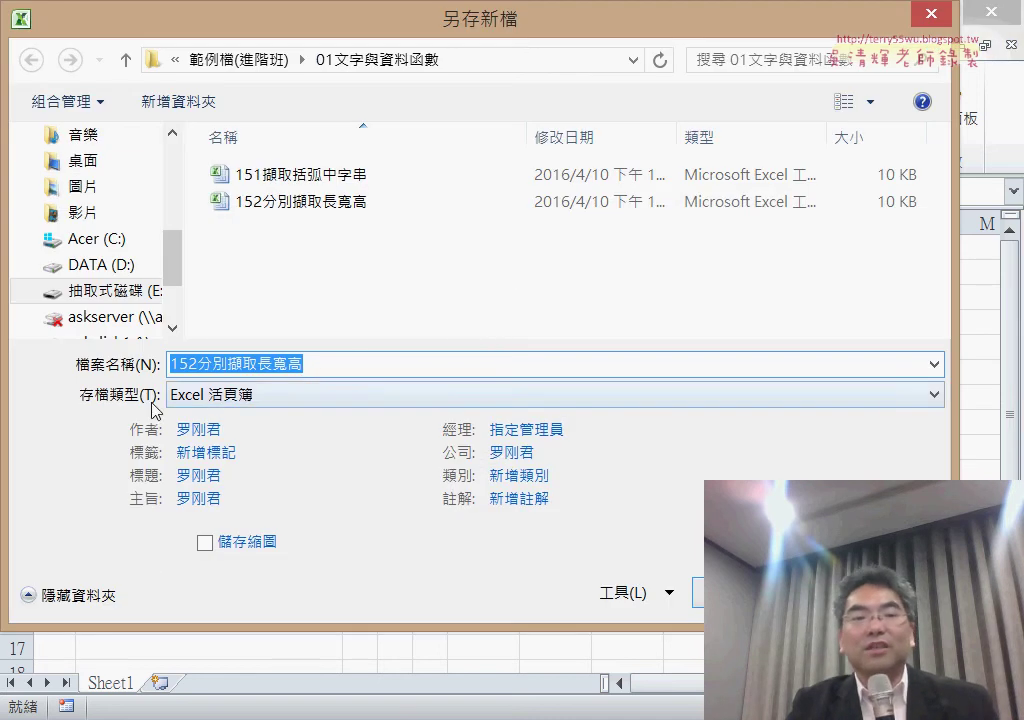
{"action": "left_click", "coordinate": [221, 400]}
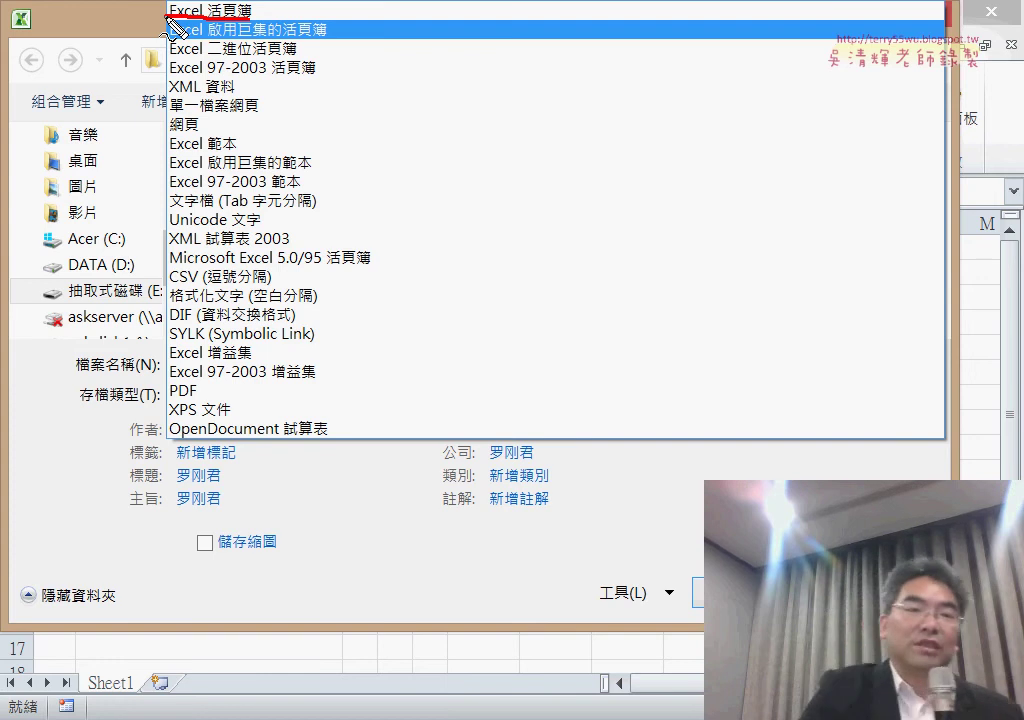
{"action": "left_click", "coordinate": [172, 12]}
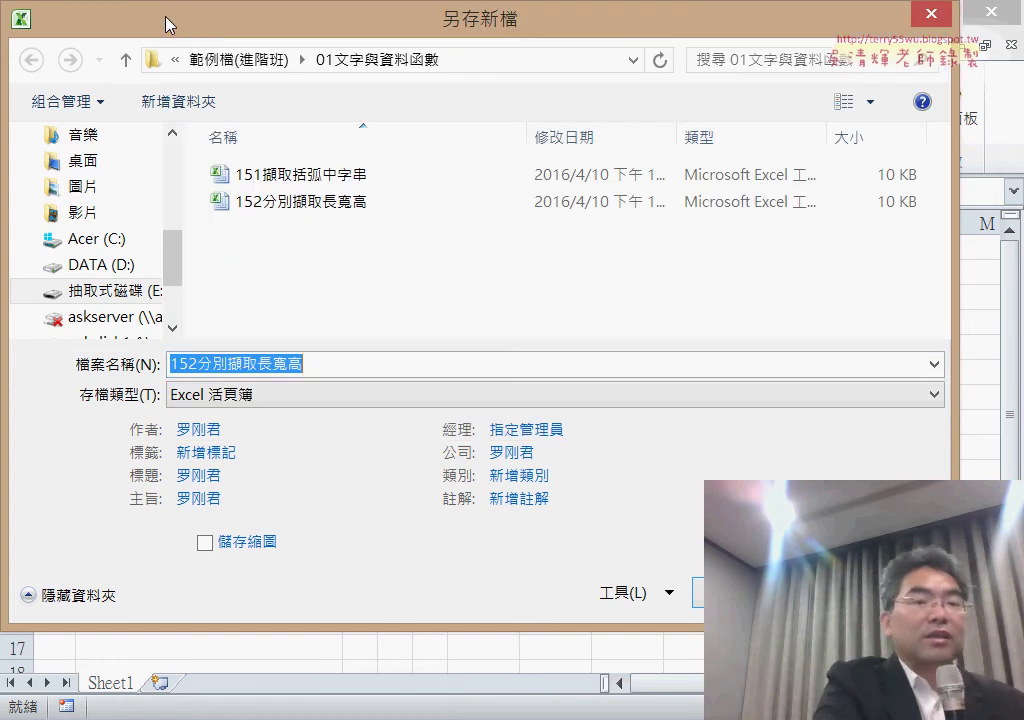
{"action": "left_click", "coordinate": [290, 402]}
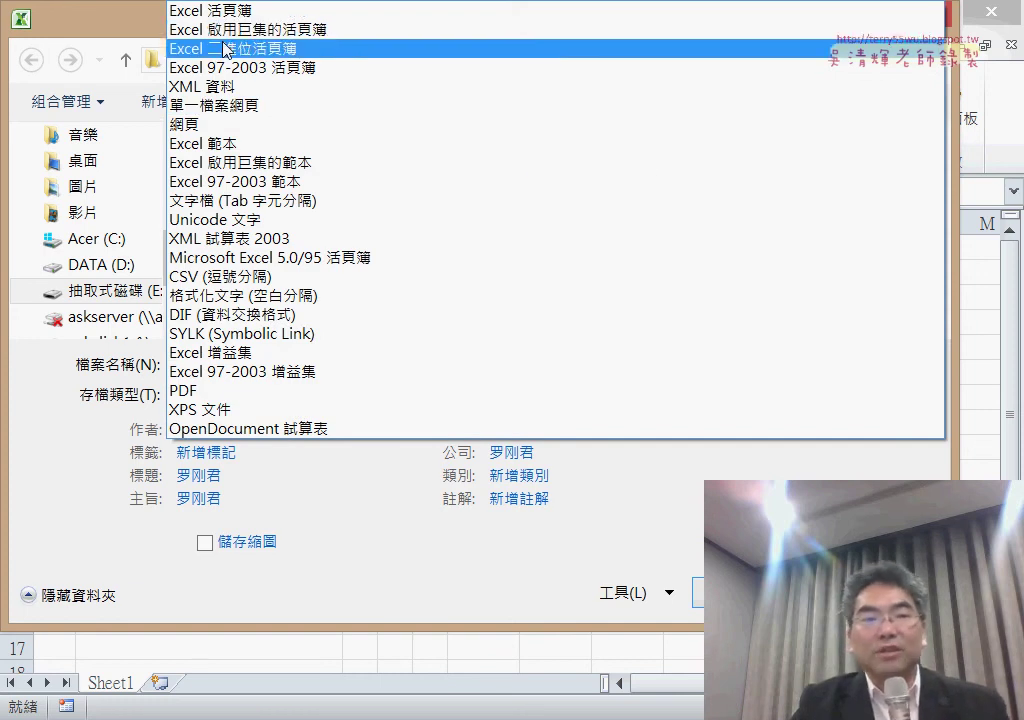
{"action": "left_click", "coordinate": [257, 29]}
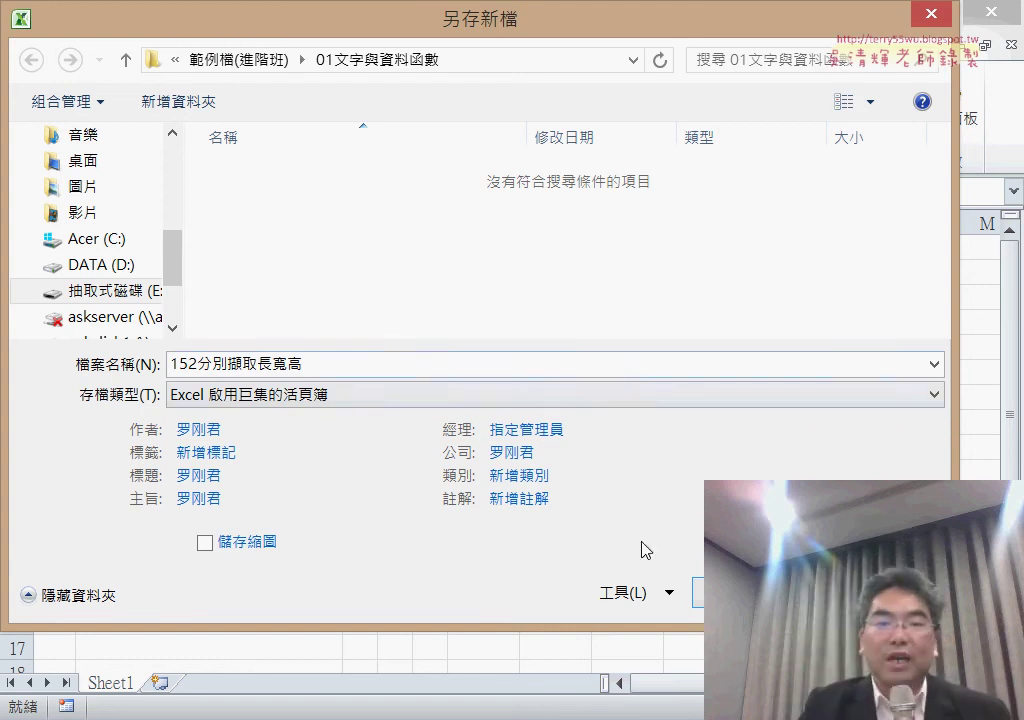
Save the workbook as .xlsm, annotating the xlsx versus xlsm difference on screen, then clear it.
{"action": "key", "text": "Return"}
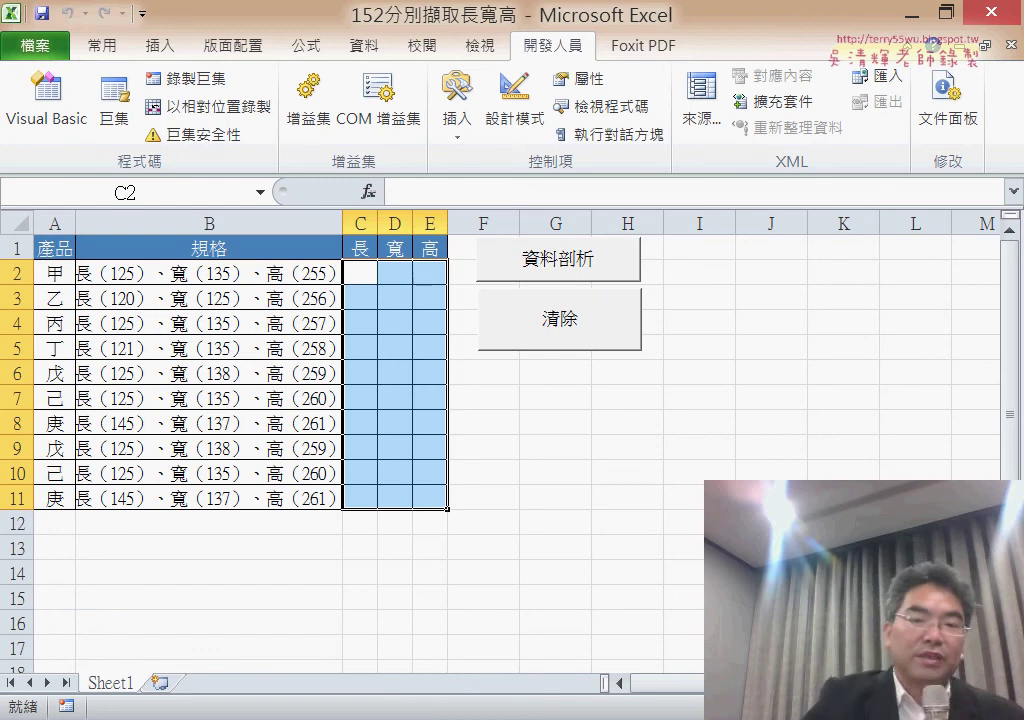
{"action": "left_click_drag", "start_coordinate": [565, 408], "coordinate": [542, 437]}
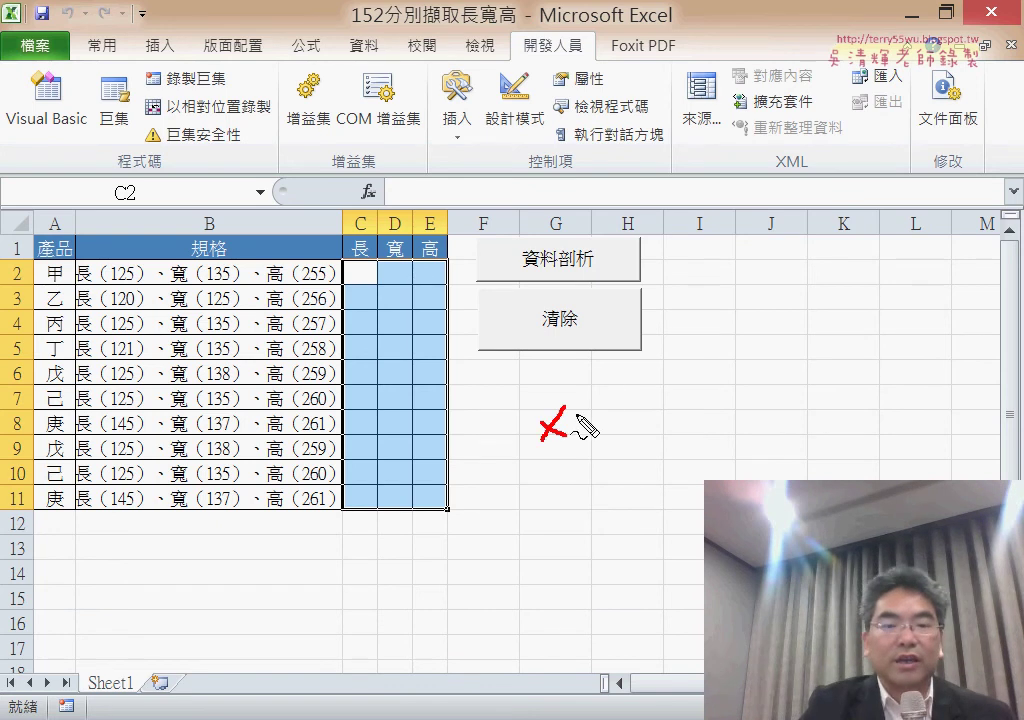
{"action": "mouse_move", "coordinate": [594, 372]}
{"action": "left_mouse_down"}
{"action": "mouse_move", "coordinate": [598, 424]}
{"action": "mouse_move", "coordinate": [636, 437]}
{"action": "left_mouse_up"}
{"action": "left_click_drag", "start_coordinate": [685, 405], "coordinate": [673, 435]}
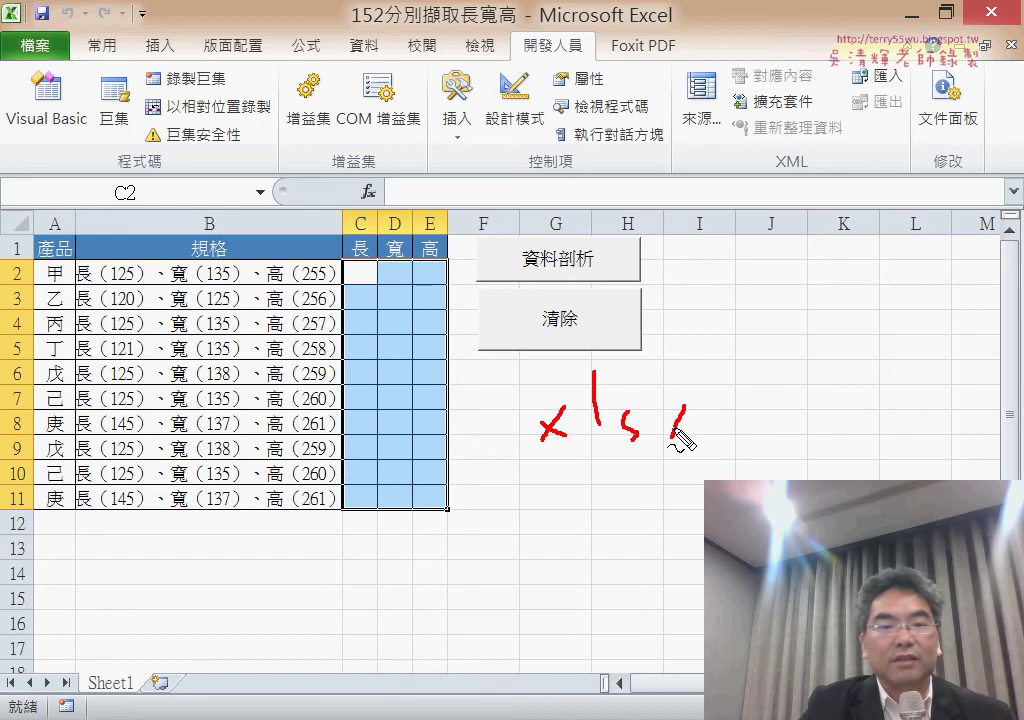
{"action": "left_click_drag", "start_coordinate": [589, 488], "coordinate": [569, 524]}
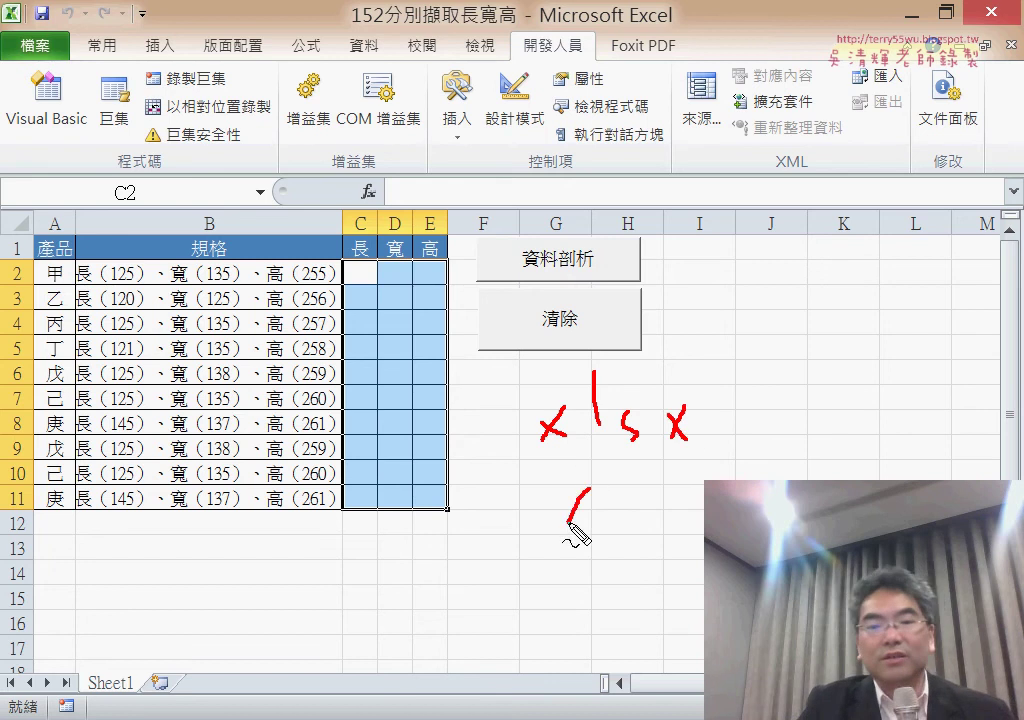
{"action": "left_click_drag", "start_coordinate": [613, 458], "coordinate": [614, 518]}
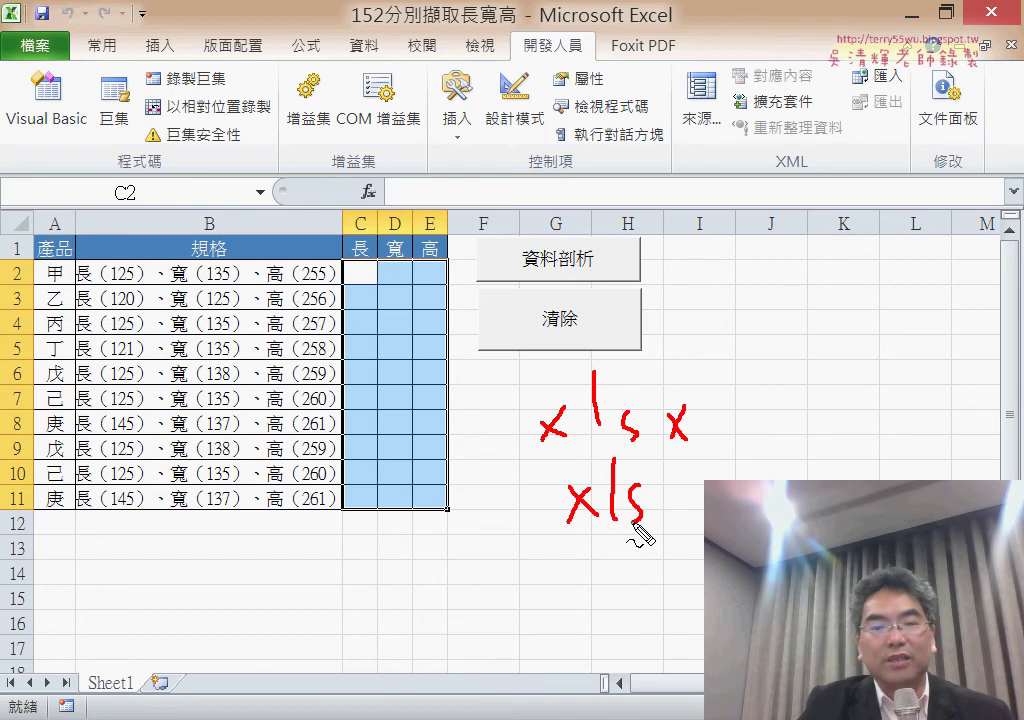
{"action": "left_click_drag", "start_coordinate": [663, 452], "coordinate": [707, 459]}
{"action": "left_click_drag", "start_coordinate": [675, 508], "coordinate": [690, 502]}
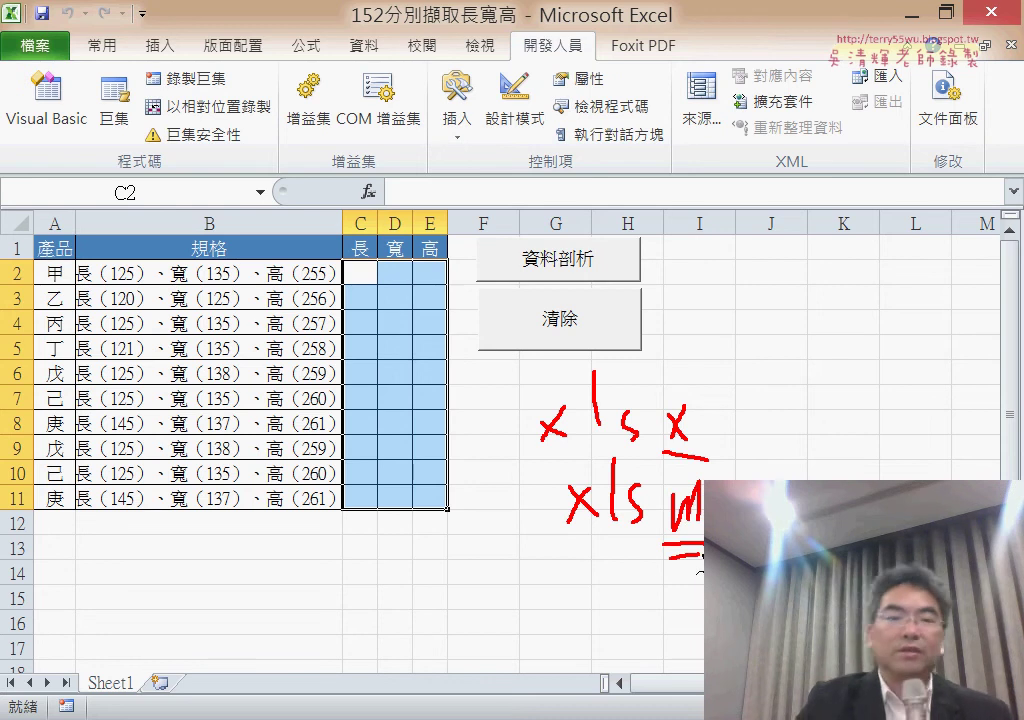
{"action": "key", "text": "Escape"}
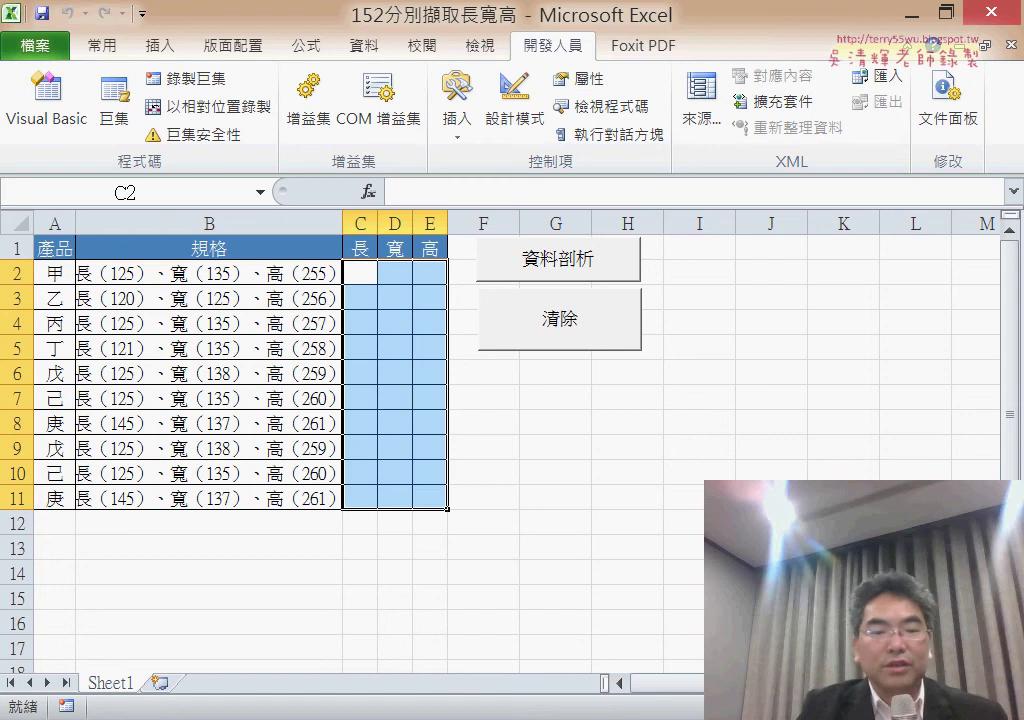
In File Explorer, go up to 範例檔(進階班) and into the 01文字與資料函數 folder.
{"action": "left_click", "coordinate": [258, 617]}
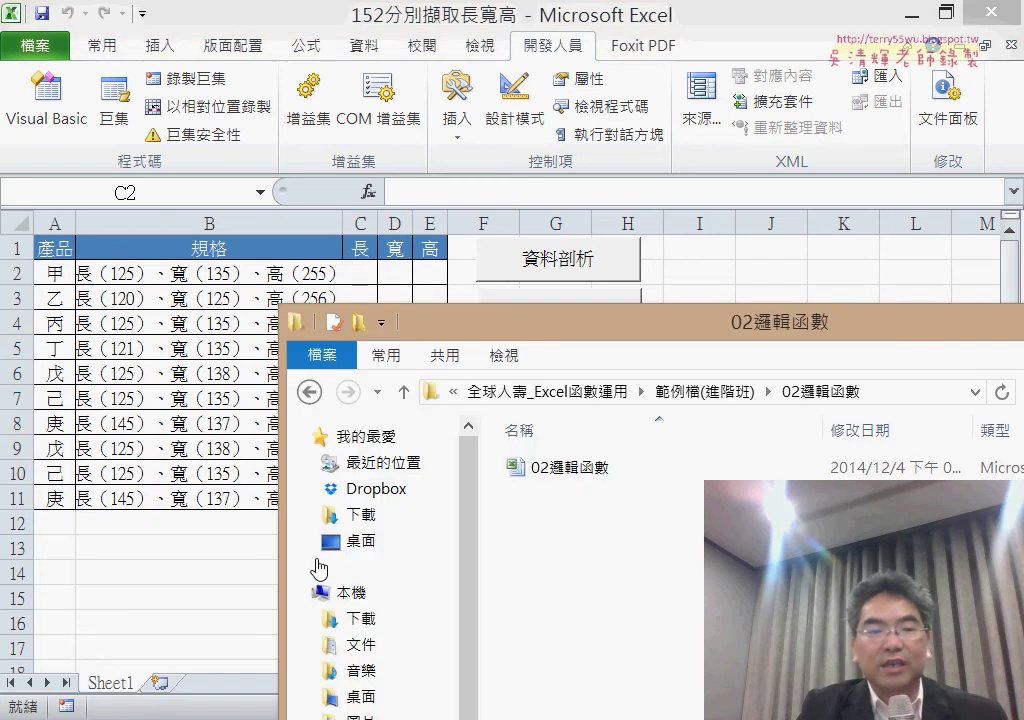
{"action": "left_click_drag", "start_coordinate": [567, 333], "coordinate": [298, 74]}
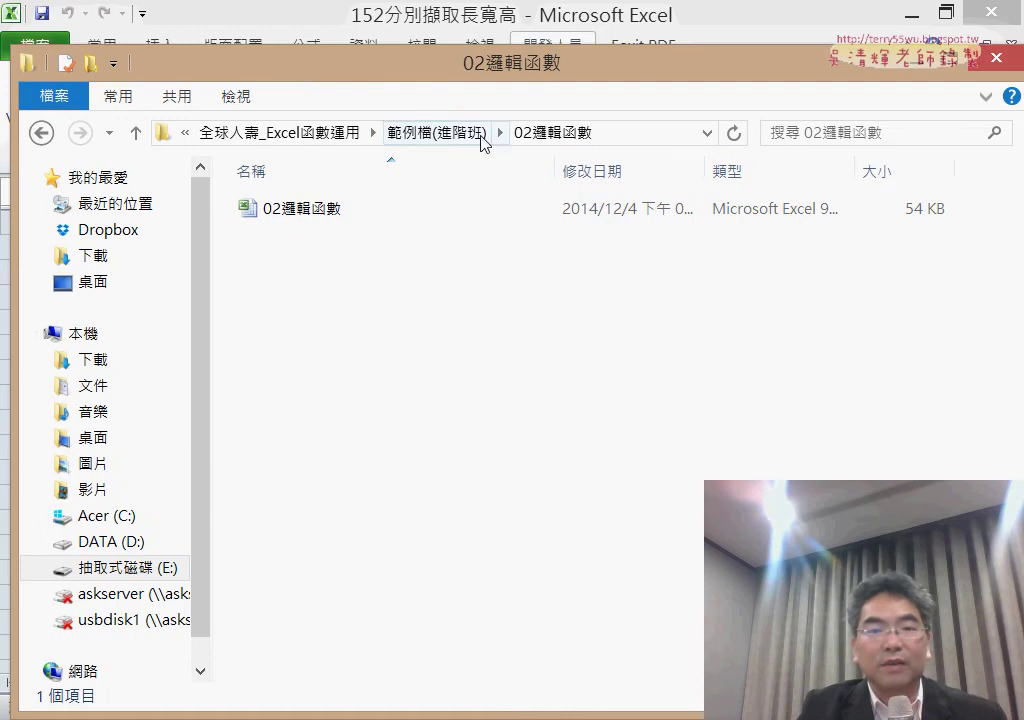
{"action": "left_click", "coordinate": [468, 131]}
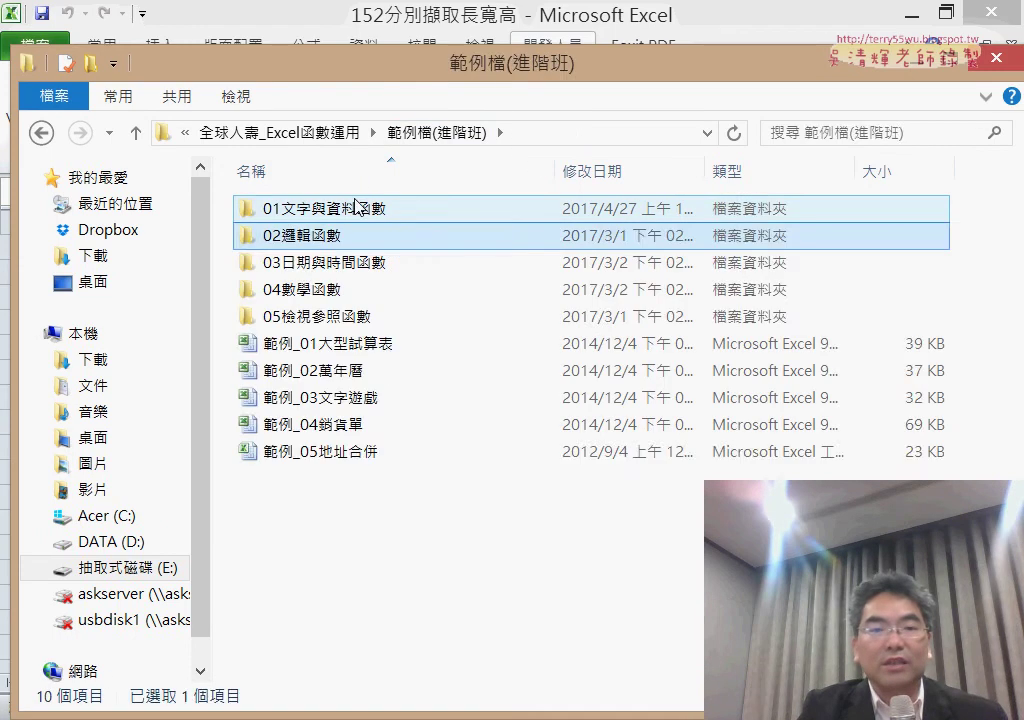
{"action": "double_click", "coordinate": [352, 214]}
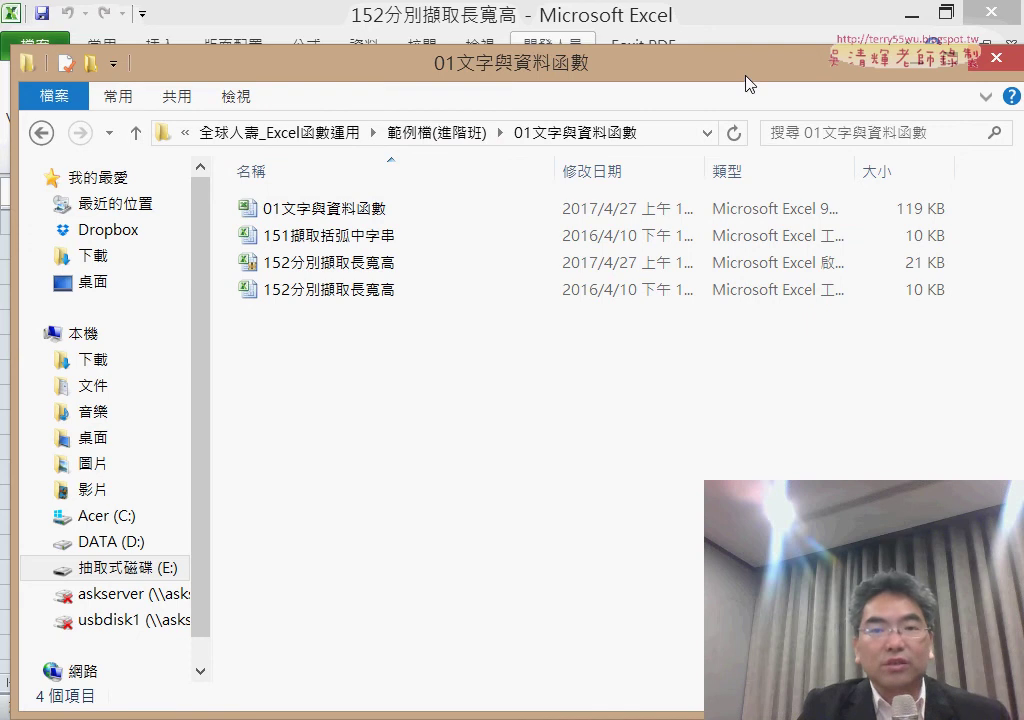
{"action": "left_click_drag", "start_coordinate": [746, 78], "coordinate": [710, 36]}
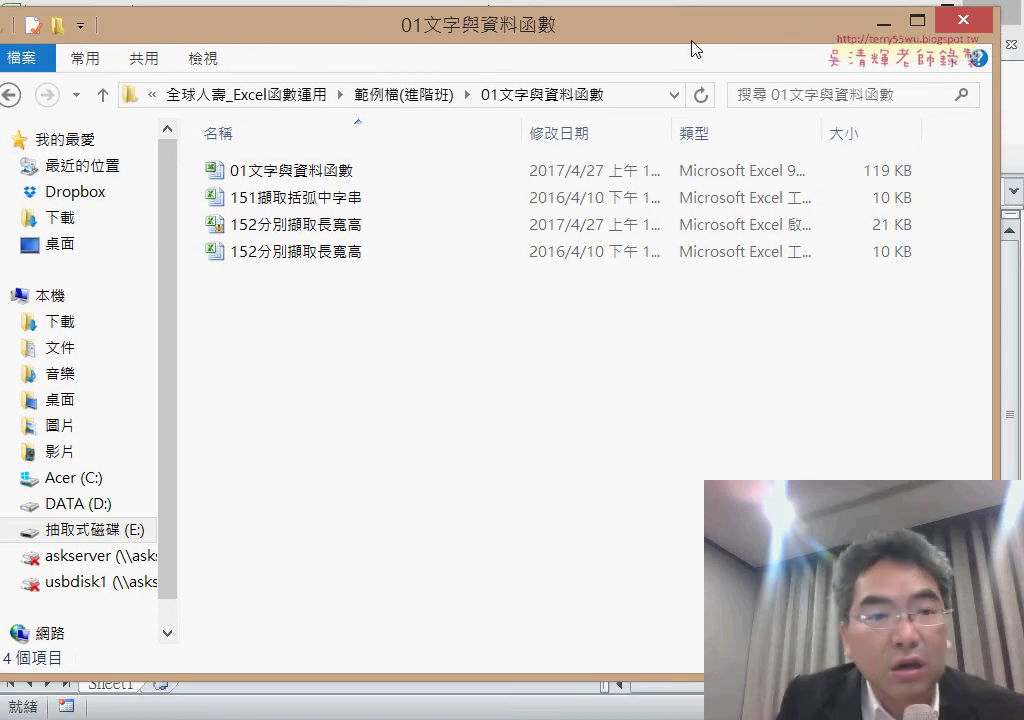
{"action": "left_click_drag", "start_coordinate": [251, 27], "coordinate": [371, 37]}
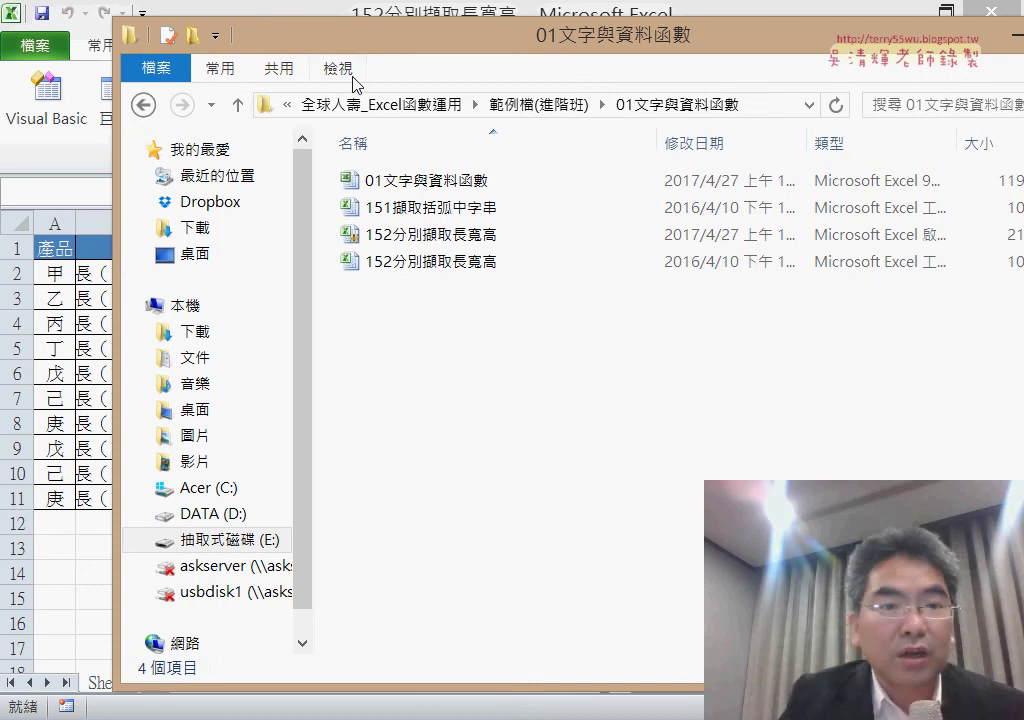
Show the folder as extra large icons (超大圖示) and maximize the window.
{"action": "left_click", "coordinate": [341, 72]}
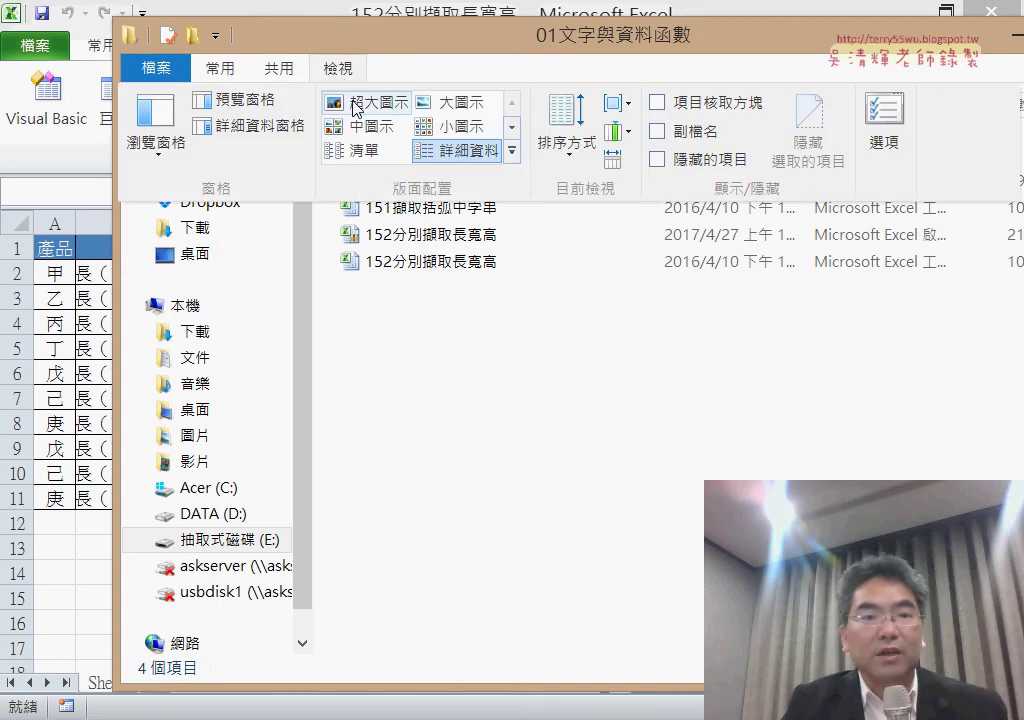
{"action": "left_click", "coordinate": [355, 106]}
{"action": "left_click", "coordinate": [362, 116]}
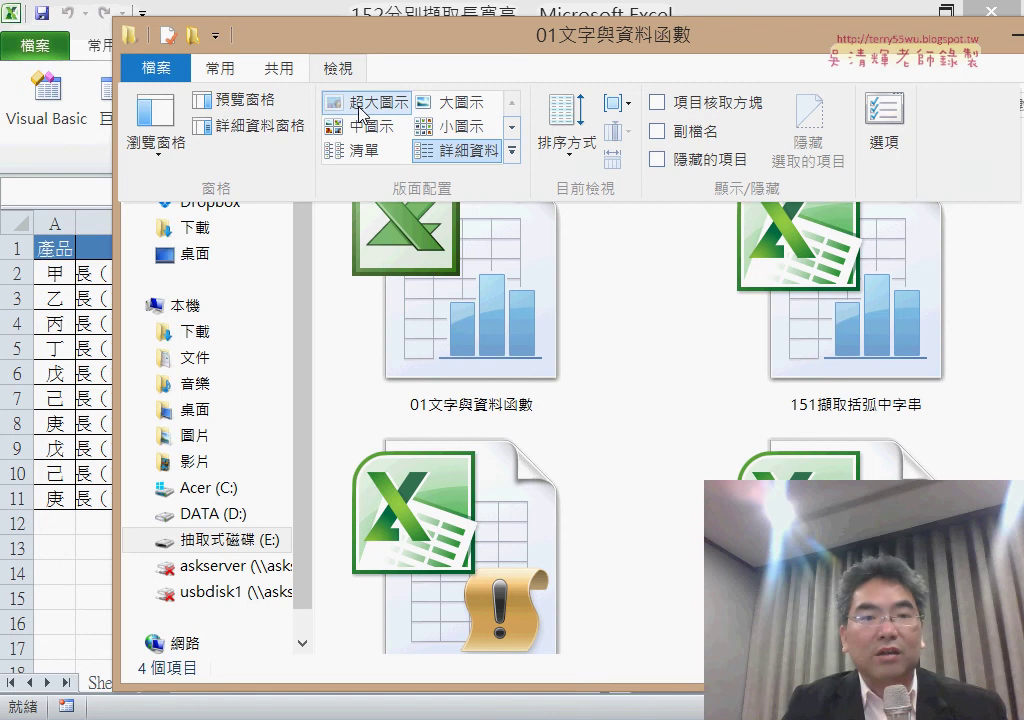
{"action": "left_click_drag", "start_coordinate": [572, 43], "coordinate": [567, 42]}
{"action": "double_click", "coordinate": [567, 43]}
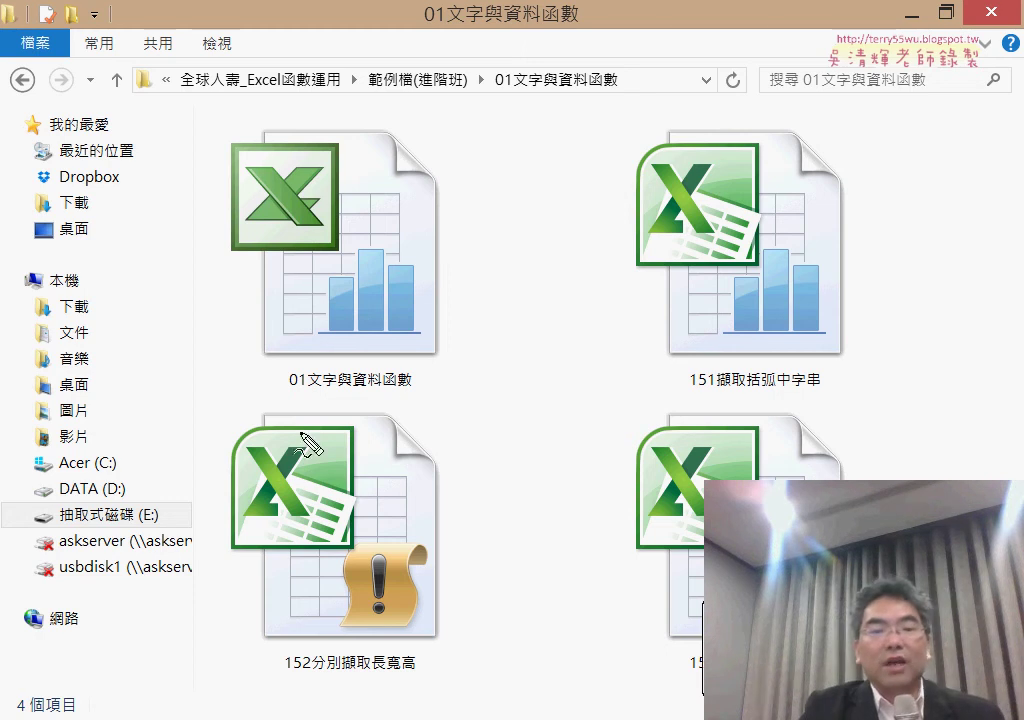
Circle and point arrows at the macro badge on 152分別擷取長寬高, then clear the annotations.
{"action": "left_click_drag", "start_coordinate": [362, 646], "coordinate": [372, 642]}
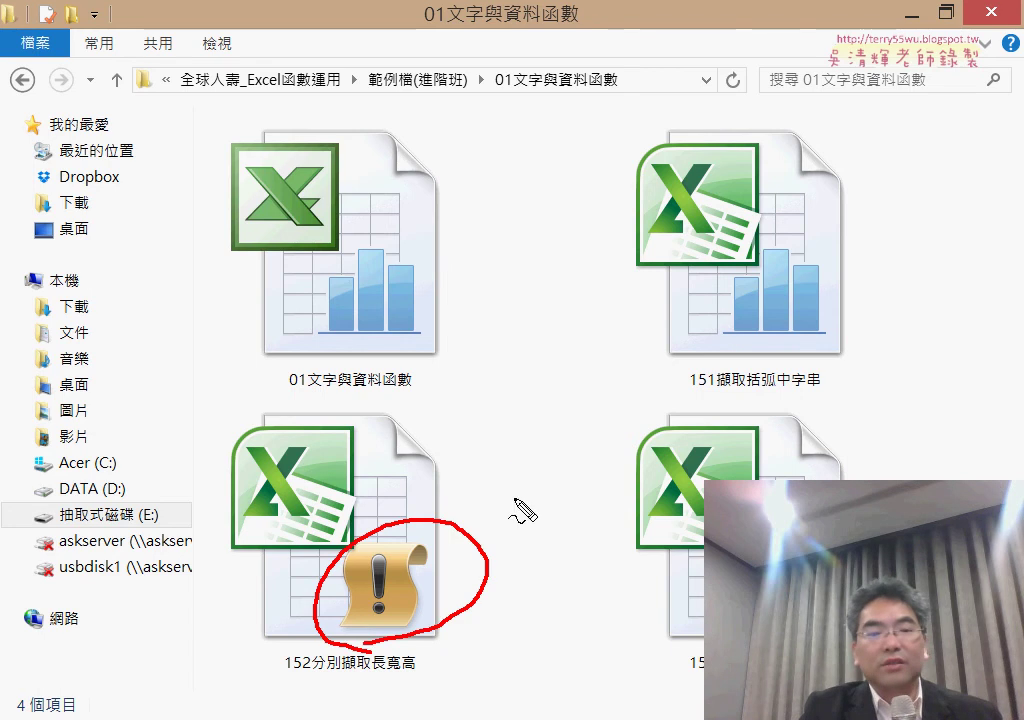
{"action": "left_click_drag", "start_coordinate": [548, 444], "coordinate": [470, 530]}
{"action": "left_click_drag", "start_coordinate": [478, 468], "coordinate": [468, 540]}
{"action": "left_click_drag", "start_coordinate": [522, 527], "coordinate": [470, 545]}
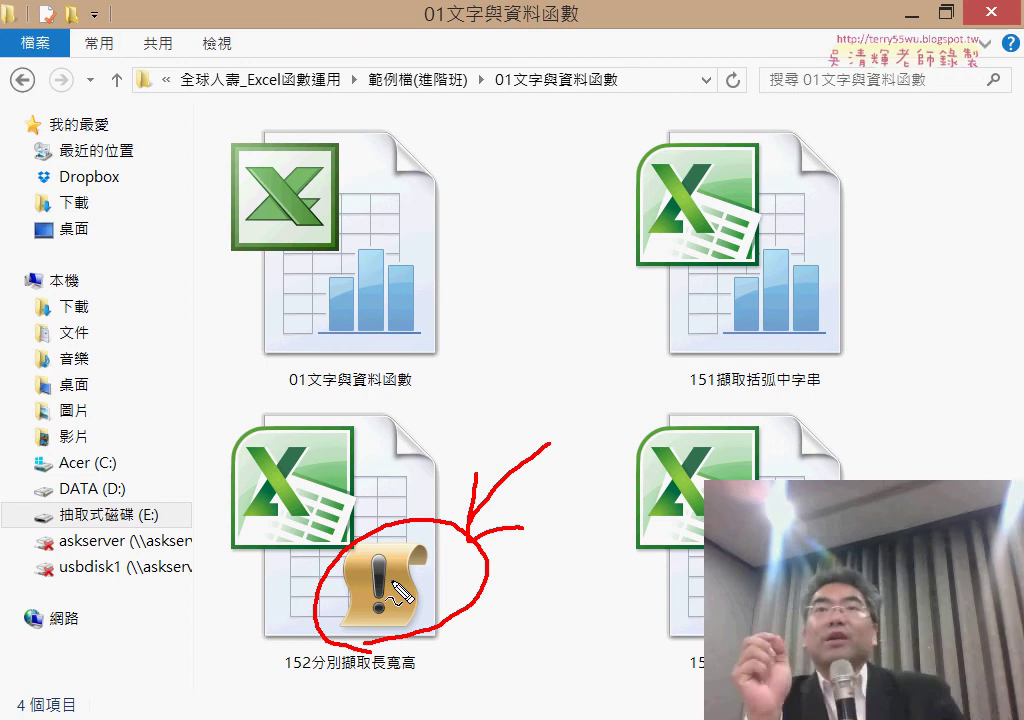
{"action": "key", "text": "Escape"}
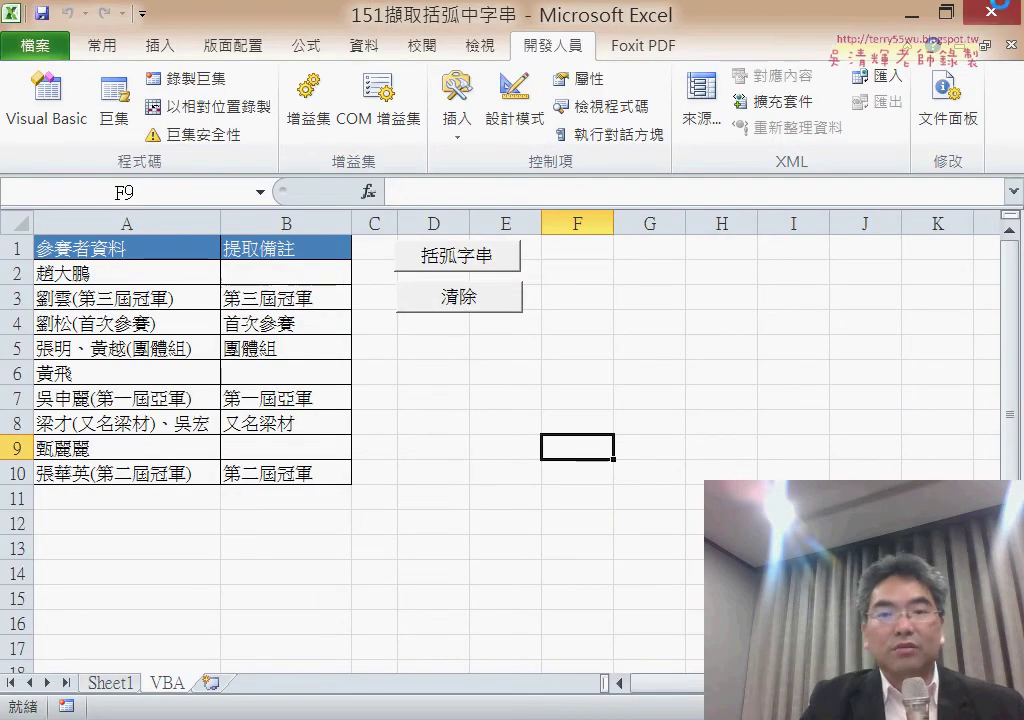
Close 151擷取括弧中字串, saving it as an Excel 啟用巨集的活頁簿 rather than macro-free.
{"action": "left_click", "coordinate": [993, 10]}
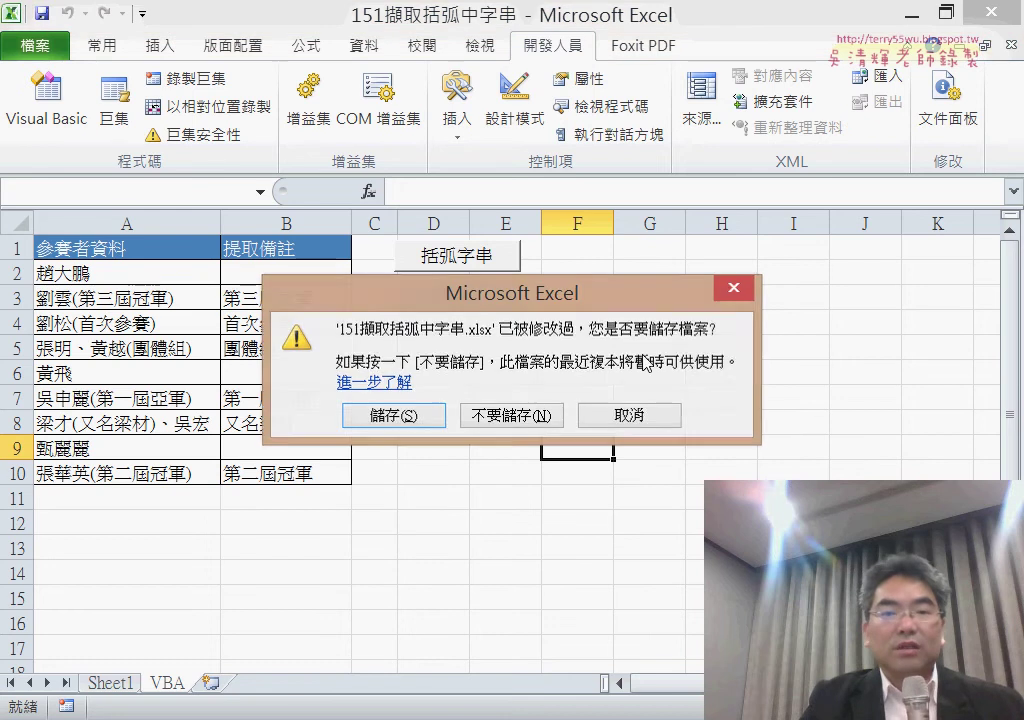
{"action": "left_click", "coordinate": [410, 420]}
{"action": "left_click", "coordinate": [513, 478]}
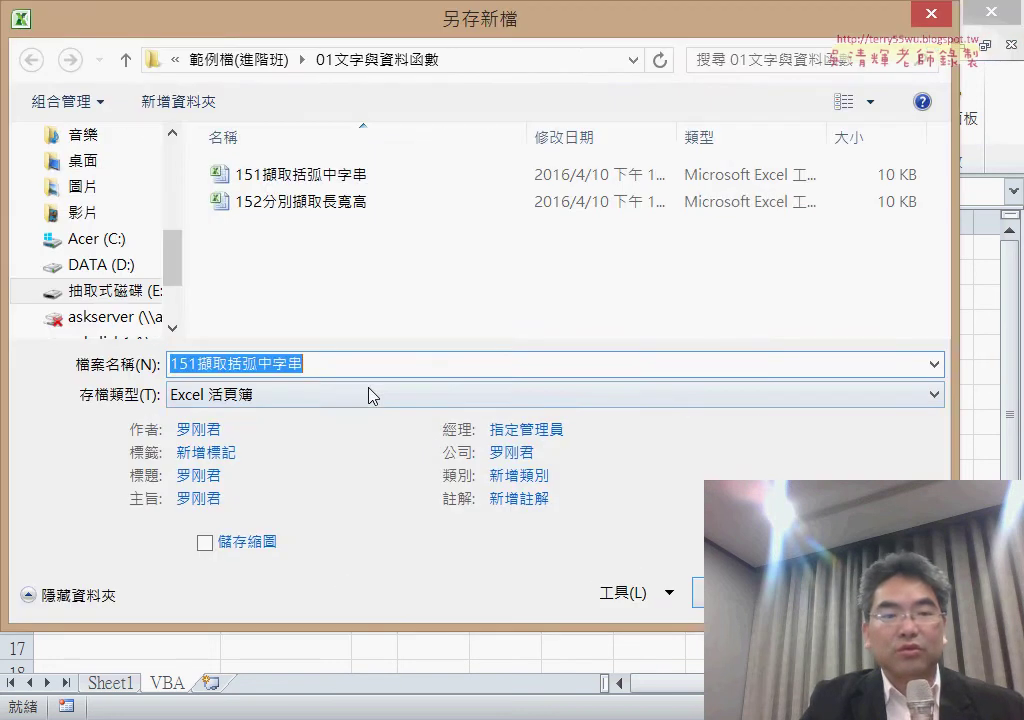
{"action": "left_click", "coordinate": [370, 394]}
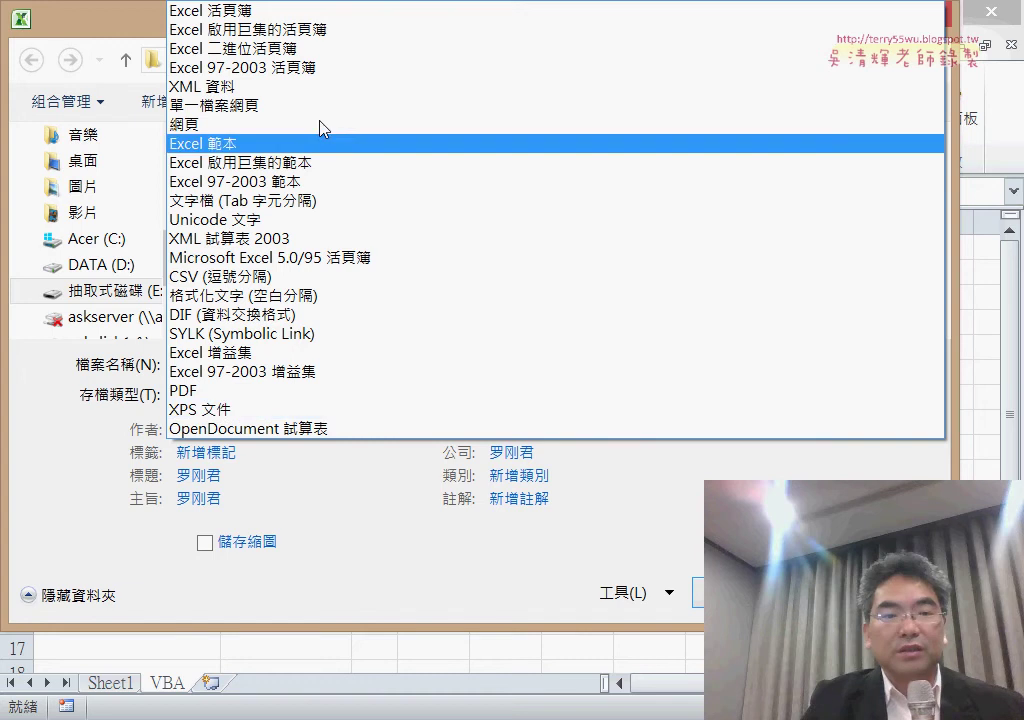
{"action": "left_click", "coordinate": [338, 30]}
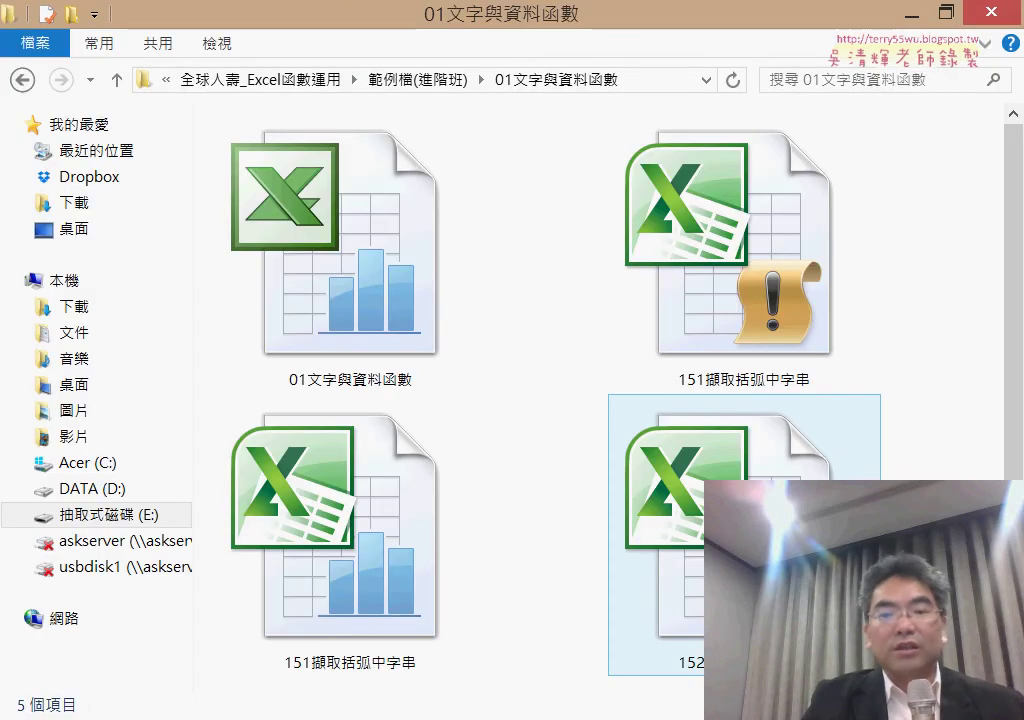
Open 152分別擷取長寬高.xlsm and mark the disabled-macros warning and the 資料剖析 and 清除 buttons.
{"action": "left_click", "coordinate": [745, 530]}
{"action": "double_click", "coordinate": [745, 530]}
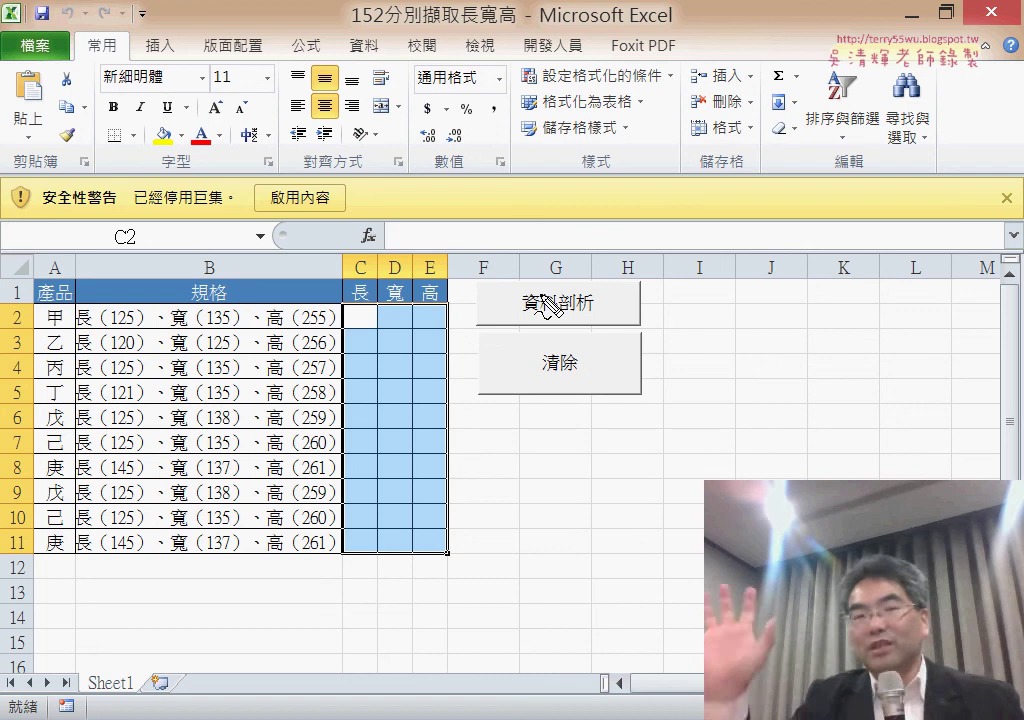
{"action": "mouse_move", "coordinate": [348, 212]}
{"action": "left_mouse_down"}
{"action": "mouse_move", "coordinate": [283, 182]}
{"action": "mouse_move", "coordinate": [346, 224]}
{"action": "left_mouse_up"}
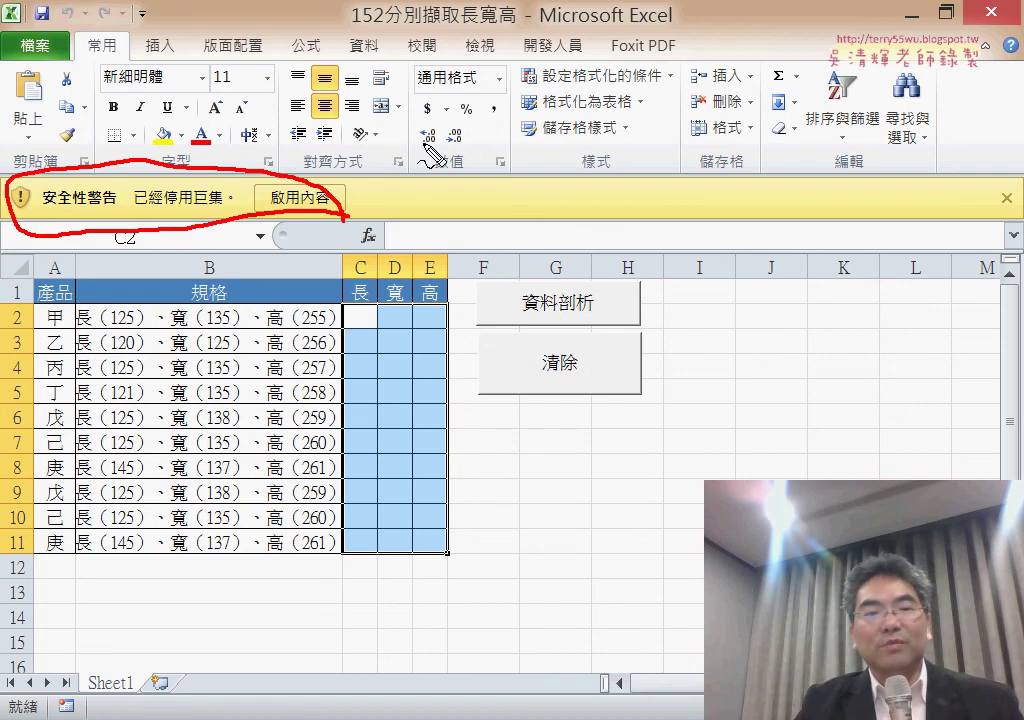
{"action": "mouse_move", "coordinate": [428, 147]}
{"action": "left_mouse_down"}
{"action": "mouse_move", "coordinate": [343, 176]}
{"action": "mouse_move", "coordinate": [348, 204]}
{"action": "left_mouse_up"}
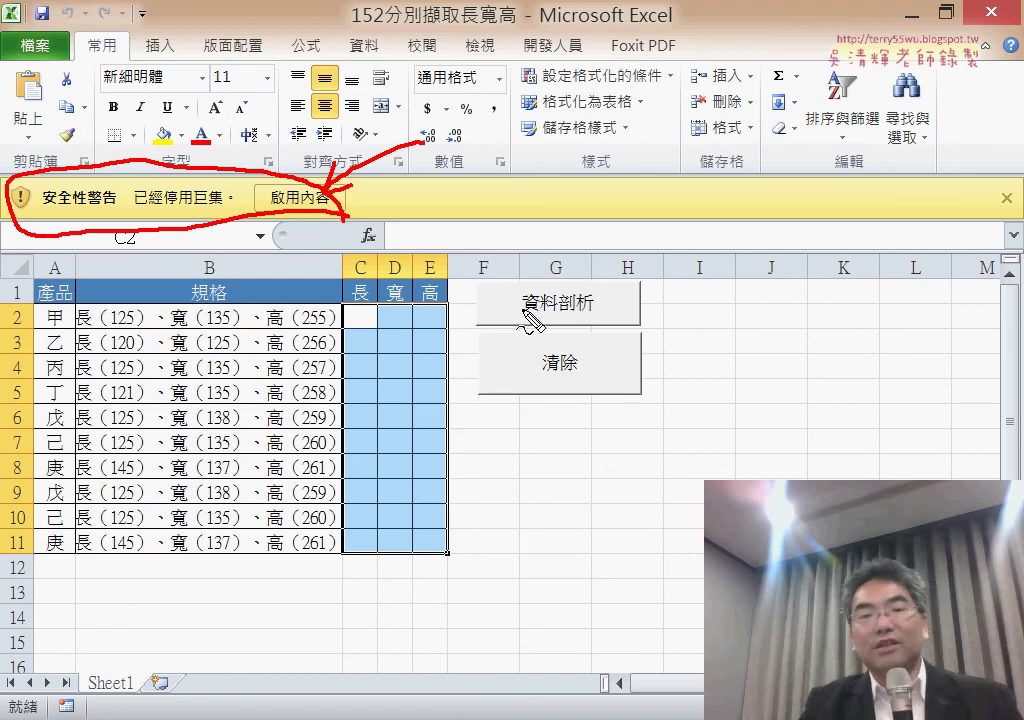
{"action": "left_click_drag", "start_coordinate": [514, 319], "coordinate": [580, 323]}
{"action": "left_click_drag", "start_coordinate": [533, 381], "coordinate": [580, 380]}
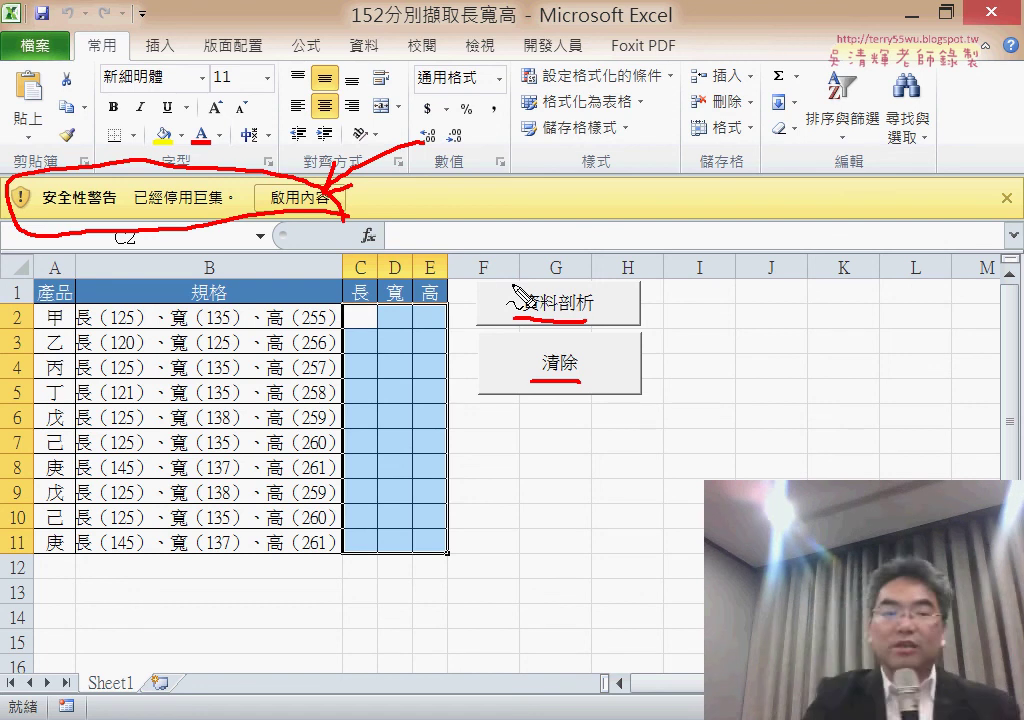
{"action": "key", "text": "Escape"}
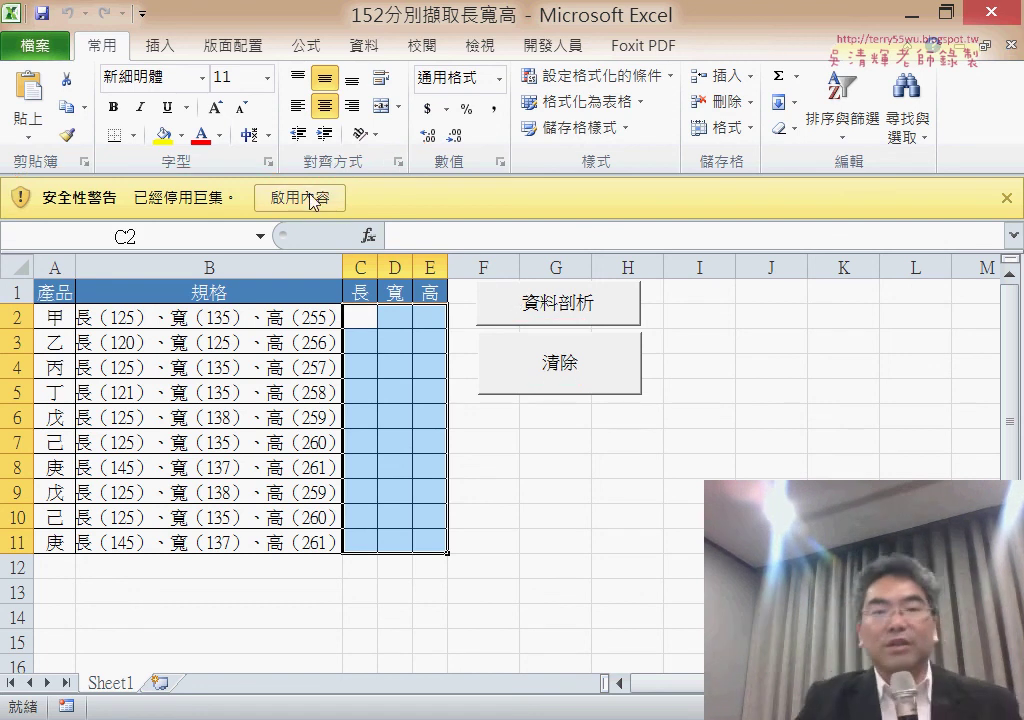
Enable content, run 資料剖析 confirming the replacement, then run 清除 to empty columns C–E.
{"action": "left_click", "coordinate": [312, 207]}
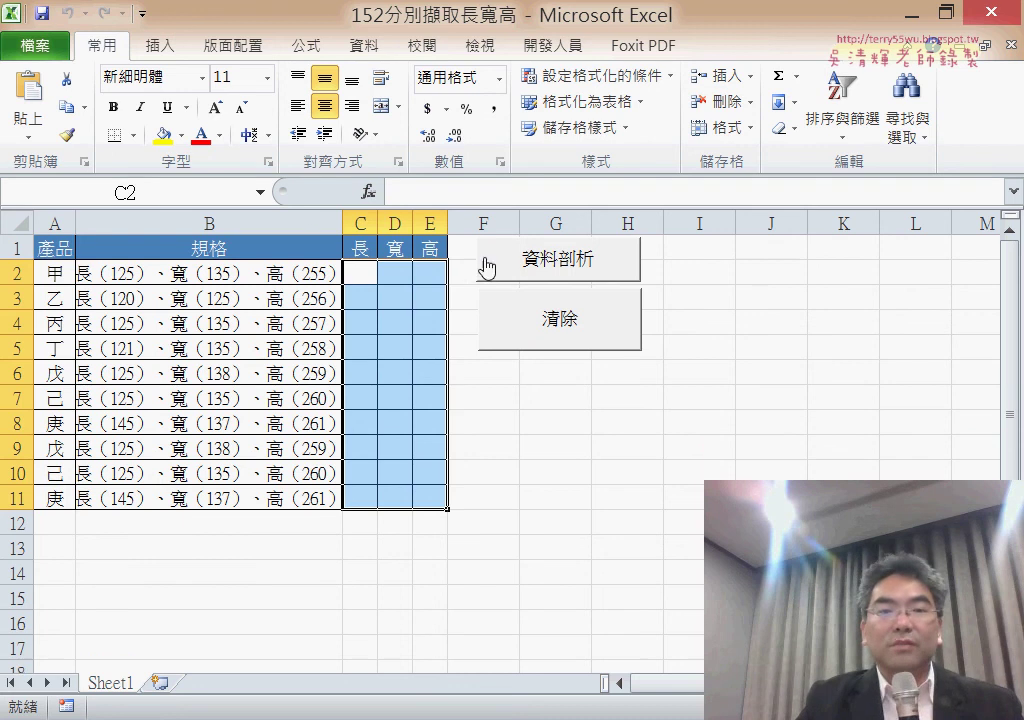
{"action": "left_click", "coordinate": [542, 270]}
{"action": "left_click", "coordinate": [490, 437]}
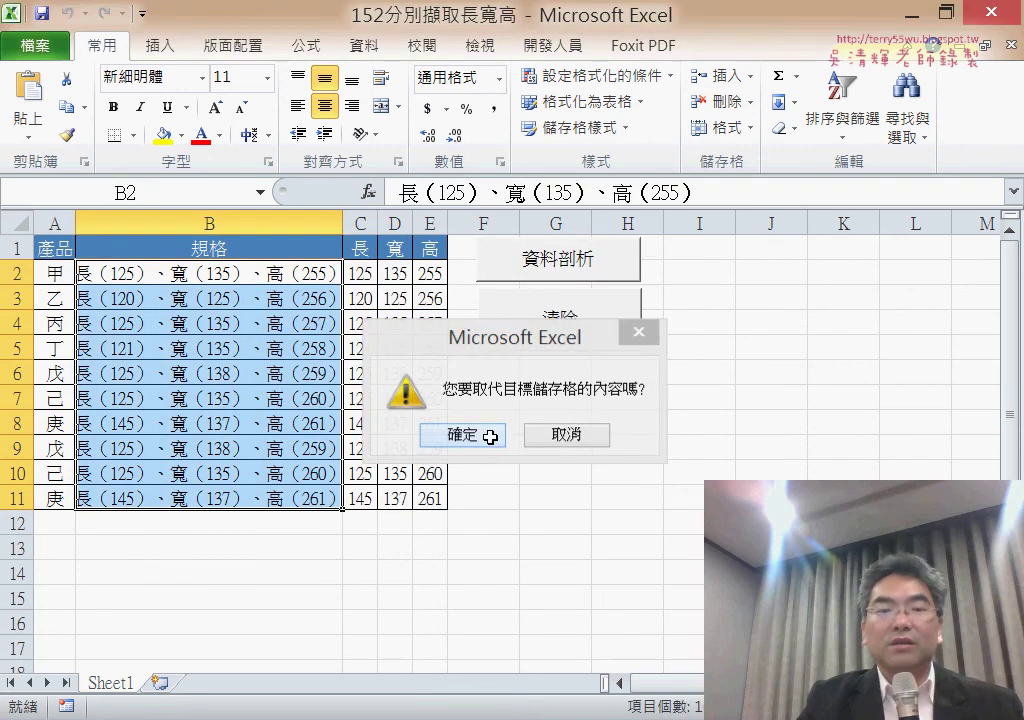
{"action": "left_click", "coordinate": [560, 346]}
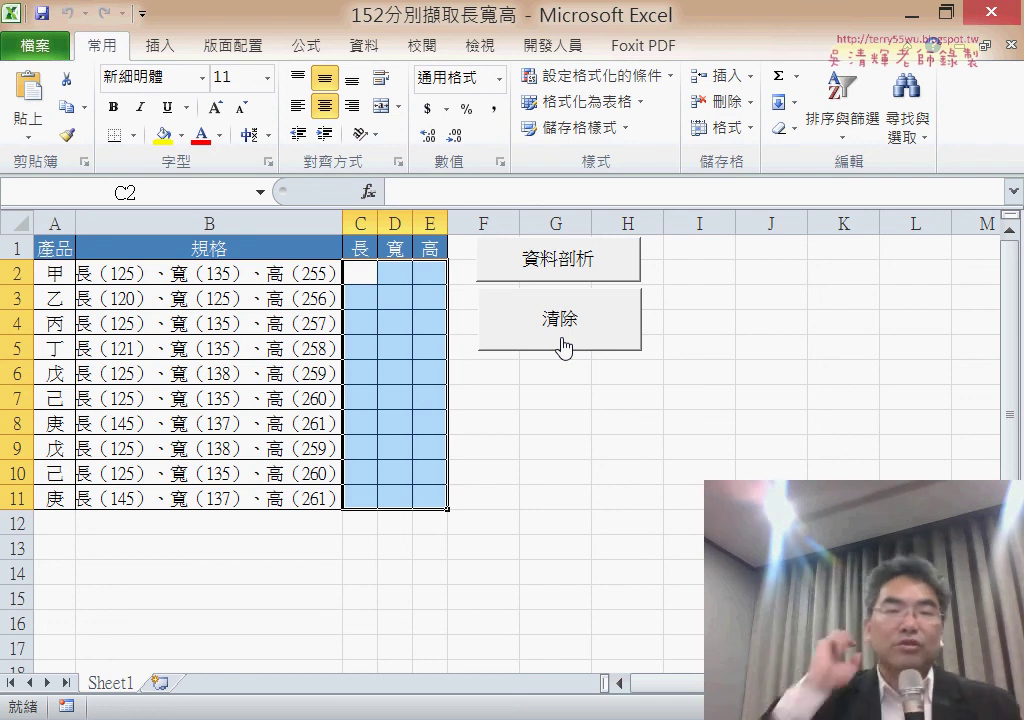
On the 開發人員 tab, view the 巨集安全性 settings in the Trust Center.
{"action": "left_click", "coordinate": [562, 50]}
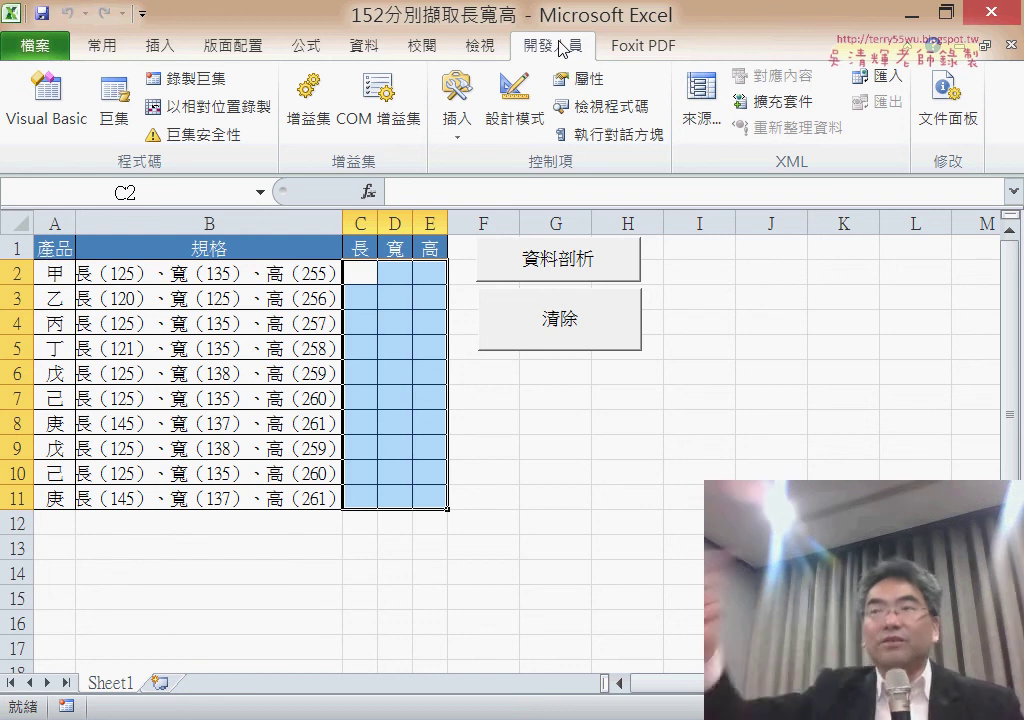
{"action": "left_click", "coordinate": [214, 146]}
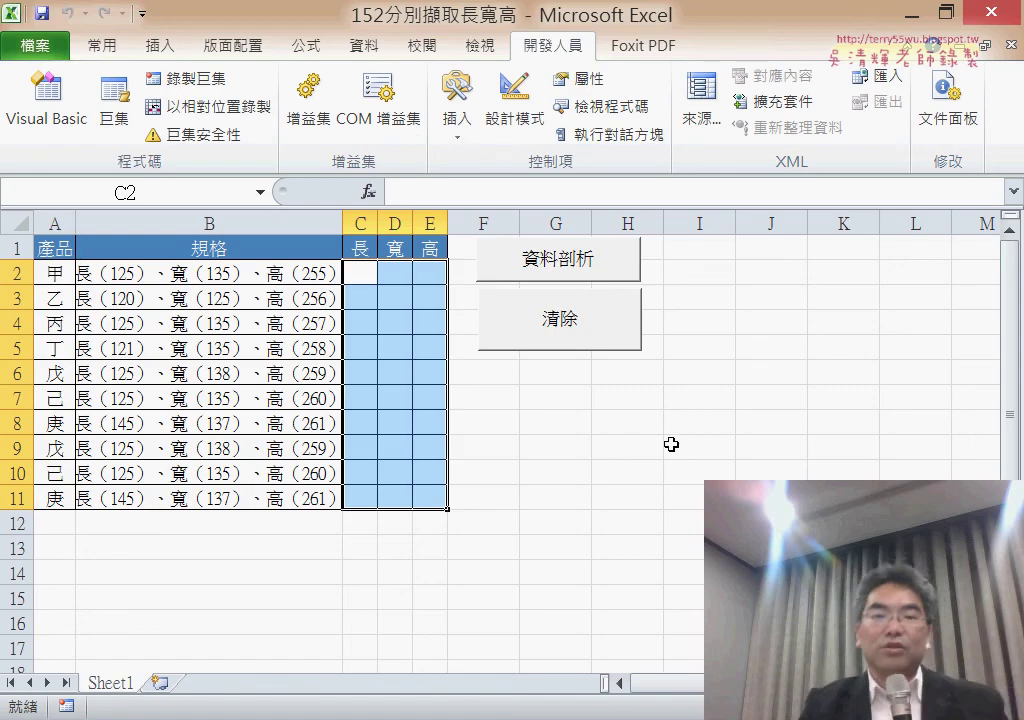
Close the macro workbook saving changes, then open the 02邏輯函數 workbook from its folder.
{"action": "left_click", "coordinate": [993, 17]}
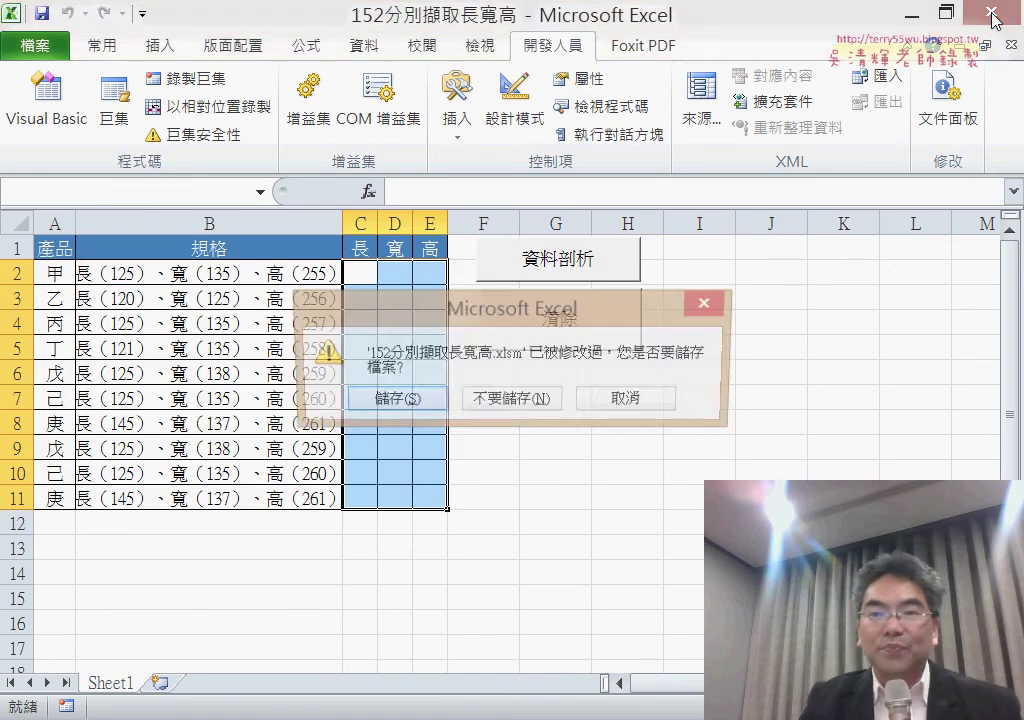
{"action": "left_click", "coordinate": [378, 402]}
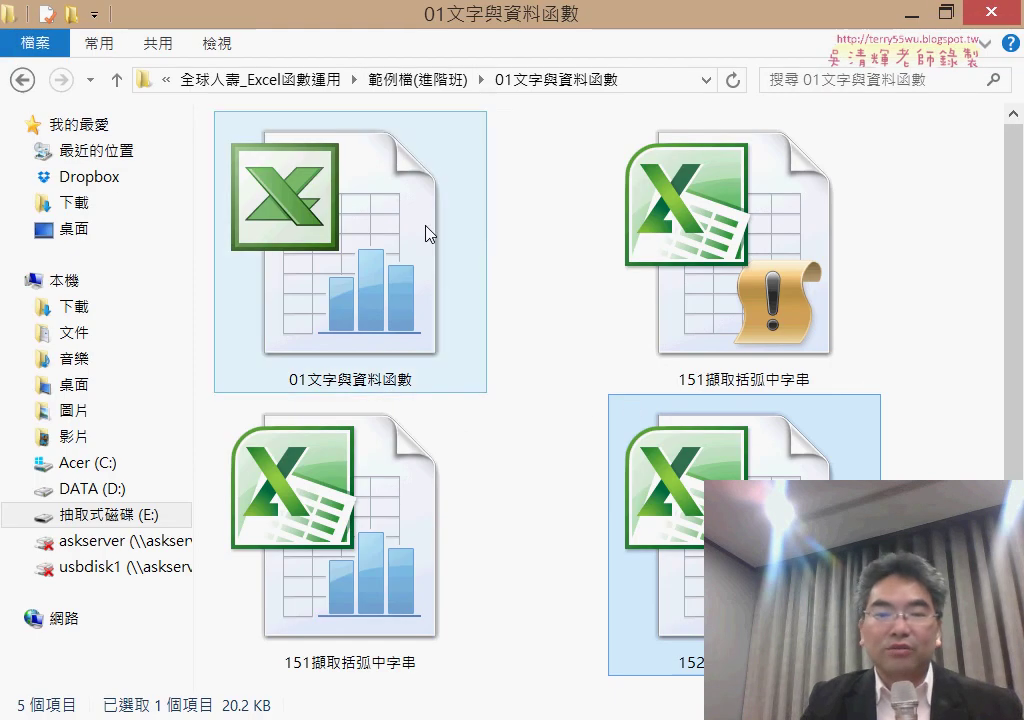
{"action": "left_click", "coordinate": [22, 79]}
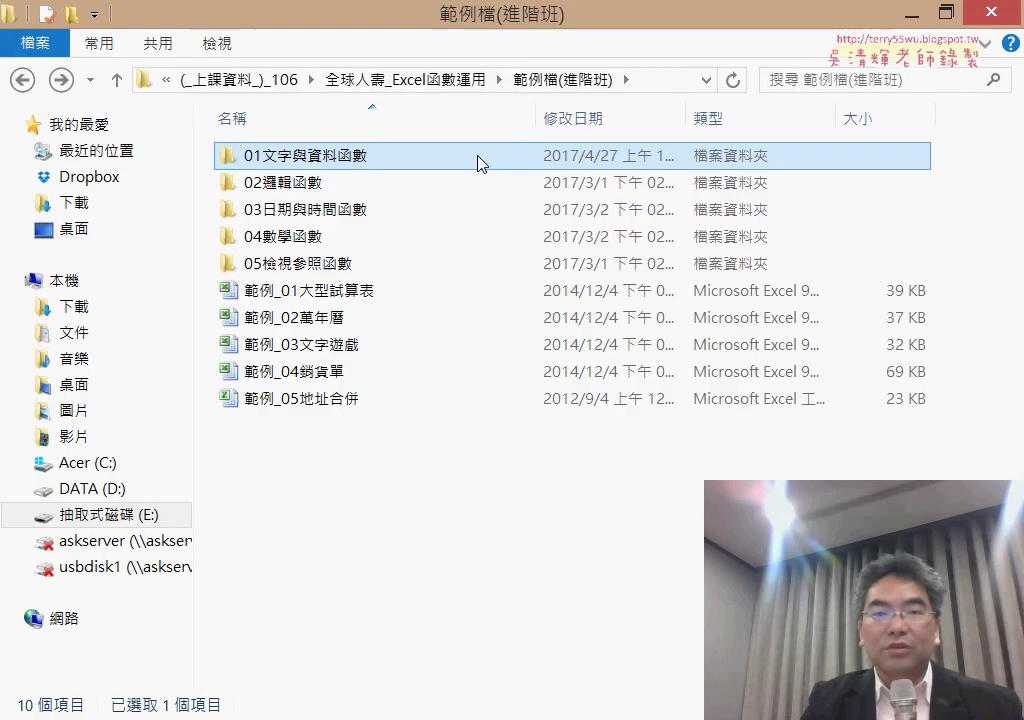
{"action": "double_click", "coordinate": [314, 183]}
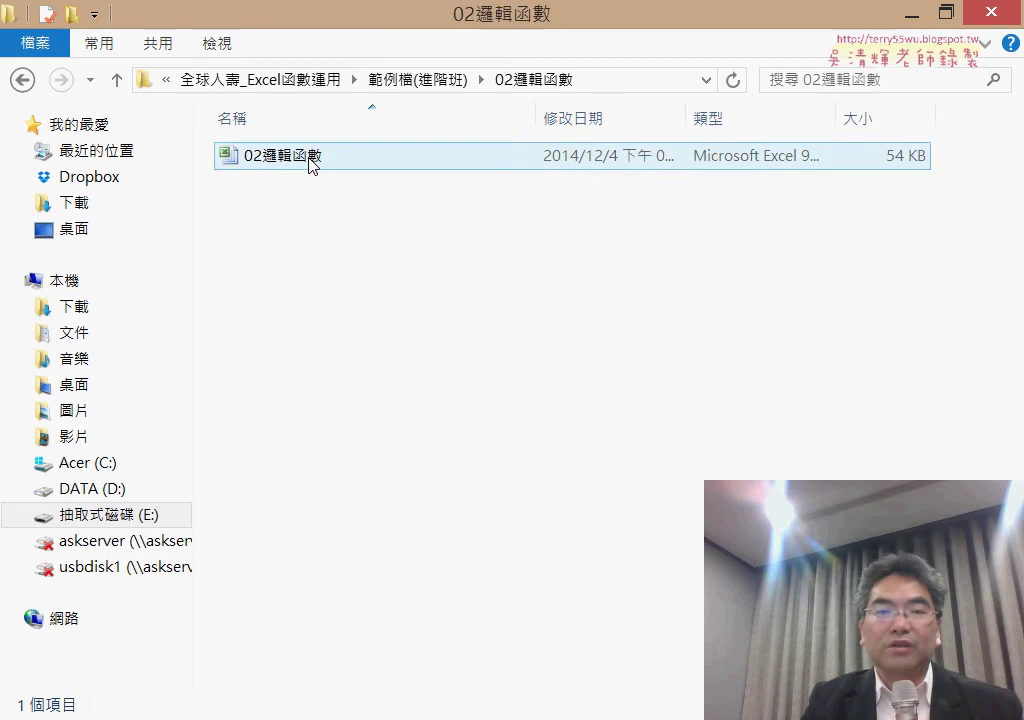
{"action": "double_click", "coordinate": [313, 162]}
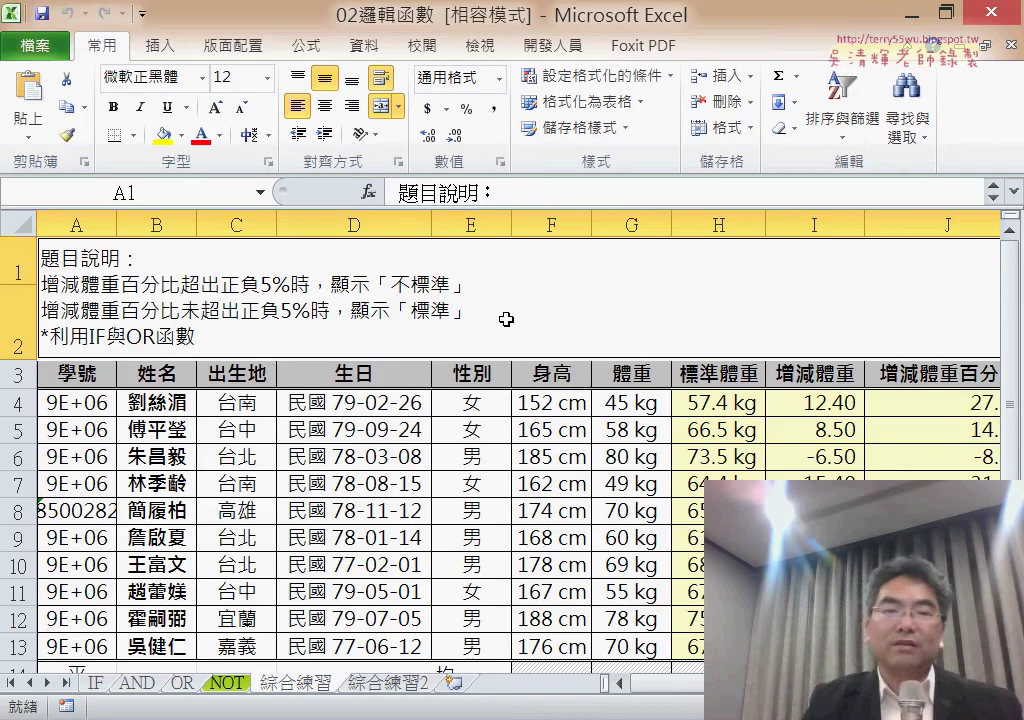
On the IF sheet, check E2's AVERAGE formula and select F2:F7 for the 綜合評定 results.
{"action": "left_click", "coordinate": [96, 683]}
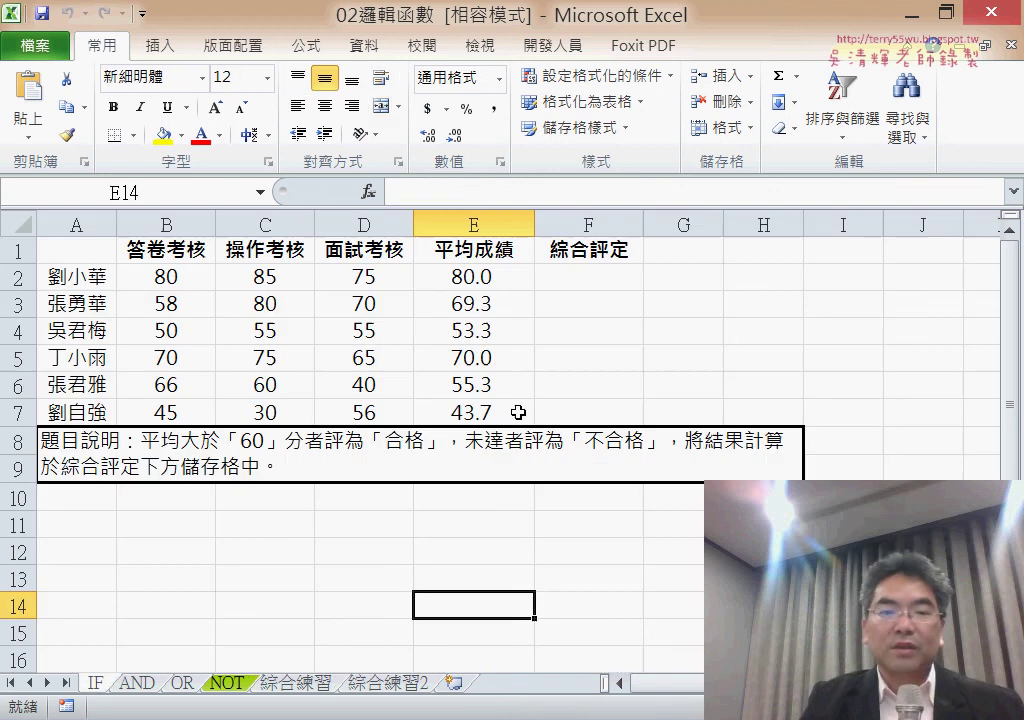
{"action": "left_click", "coordinate": [611, 276]}
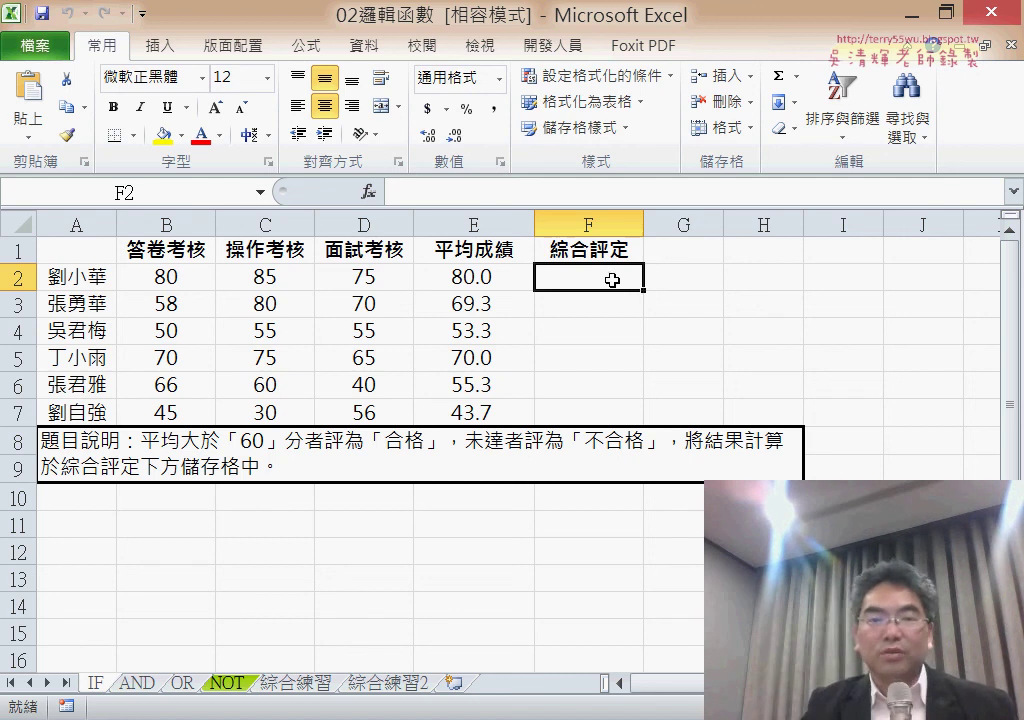
{"action": "left_click", "coordinate": [510, 276]}
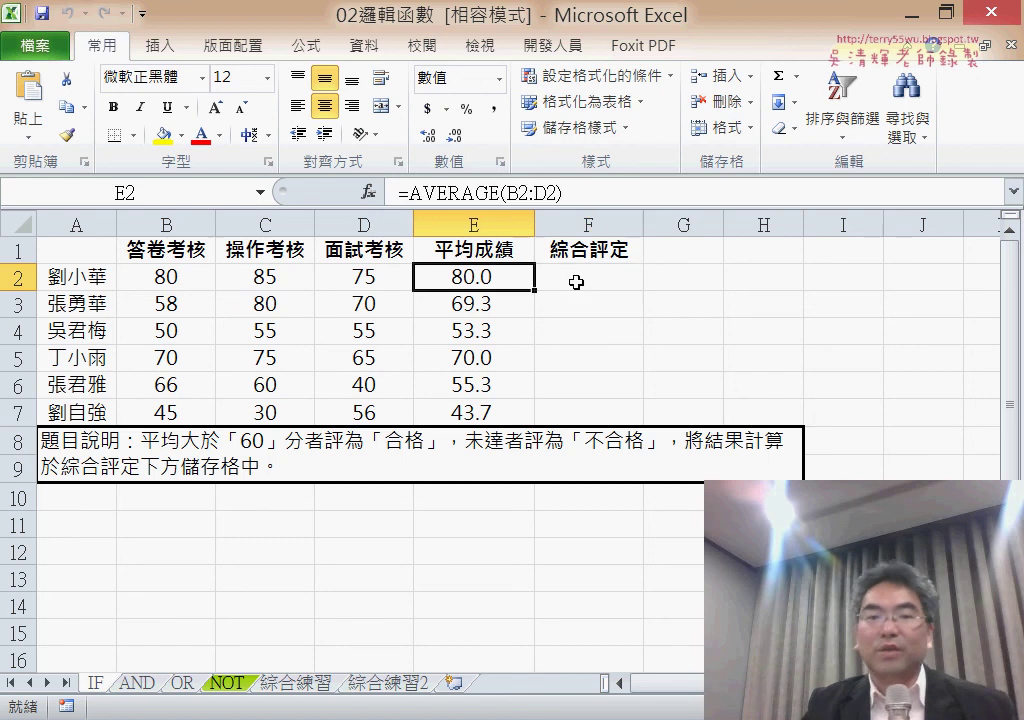
{"action": "left_click", "coordinate": [587, 280]}
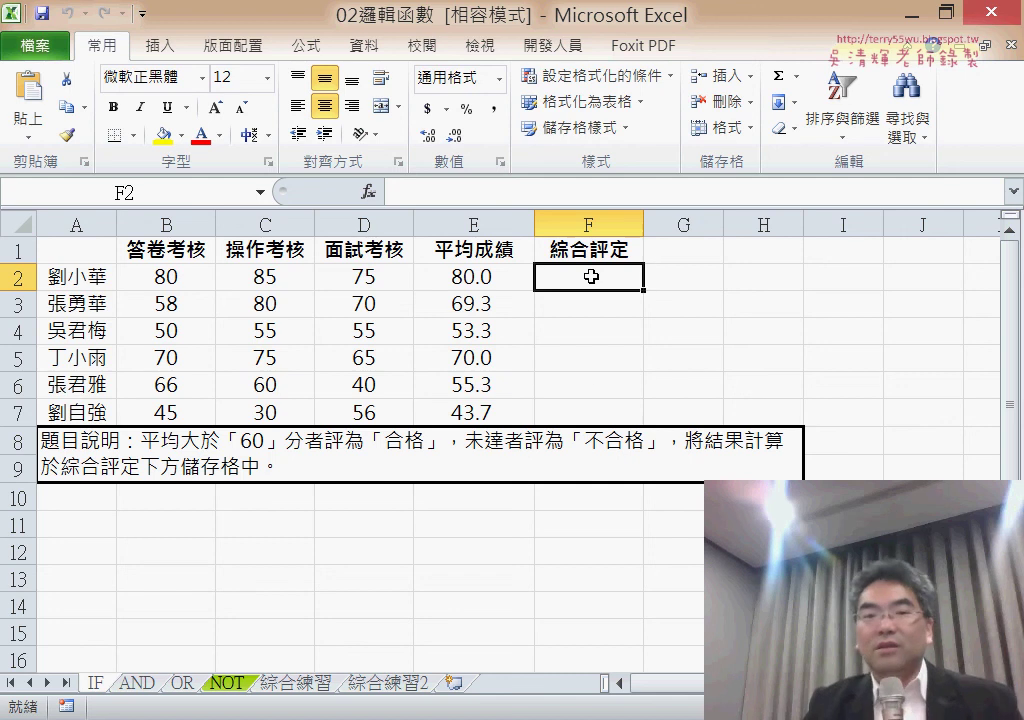
{"action": "left_click_drag", "start_coordinate": [591, 277], "coordinate": [618, 270]}
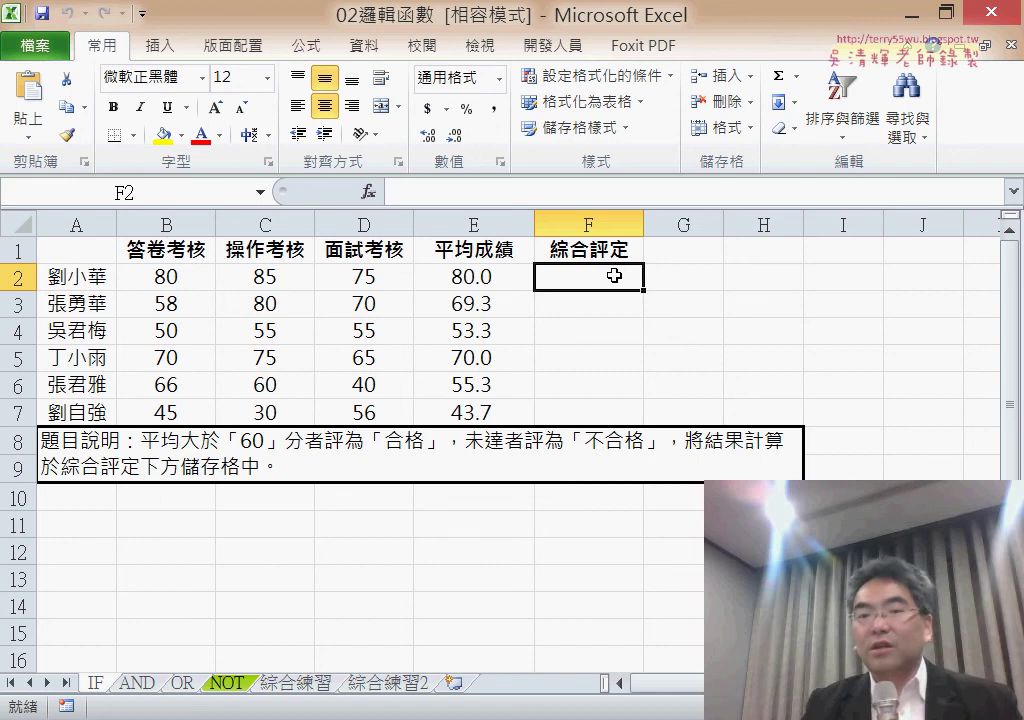
{"action": "left_click_drag", "start_coordinate": [614, 276], "coordinate": [607, 403]}
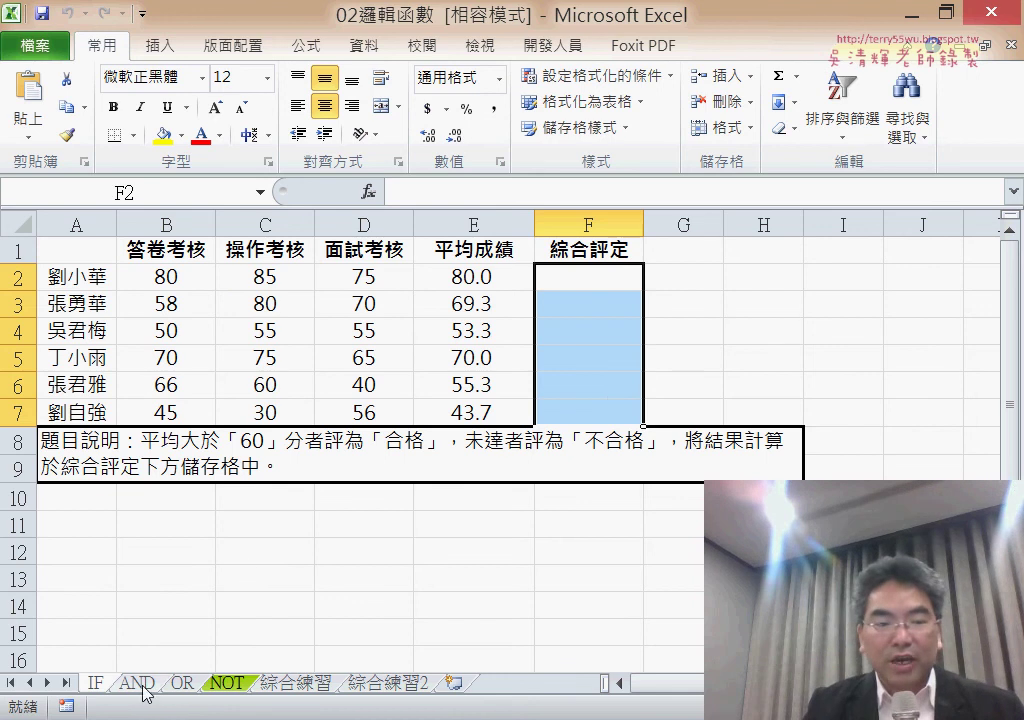
{"action": "left_click", "coordinate": [312, 688]}
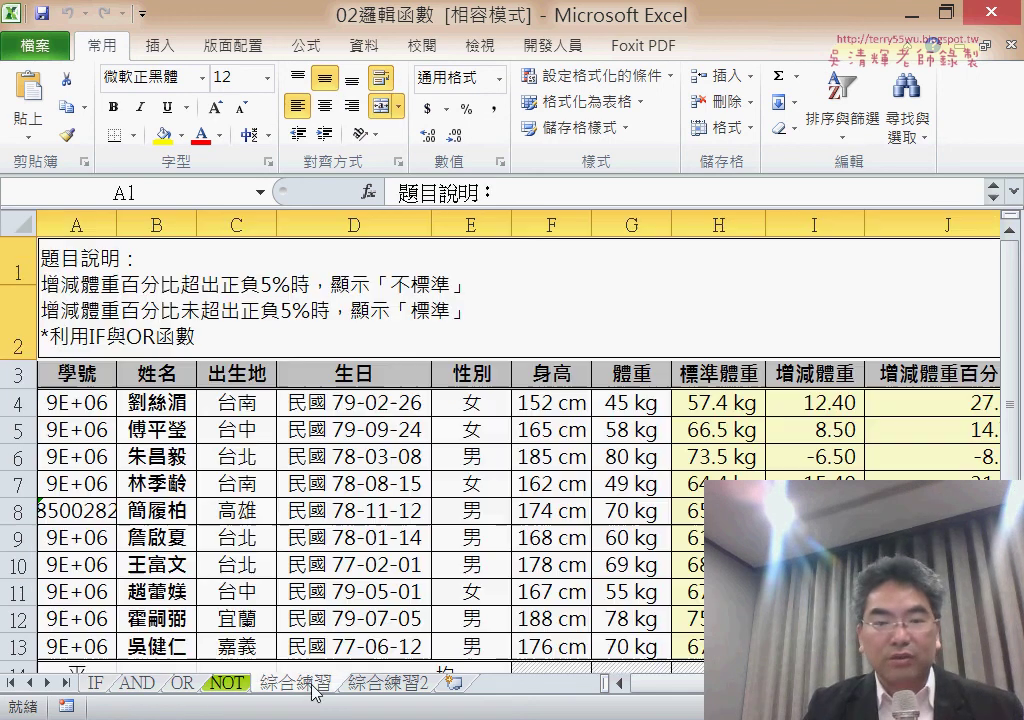
{"action": "left_click", "coordinate": [395, 687]}
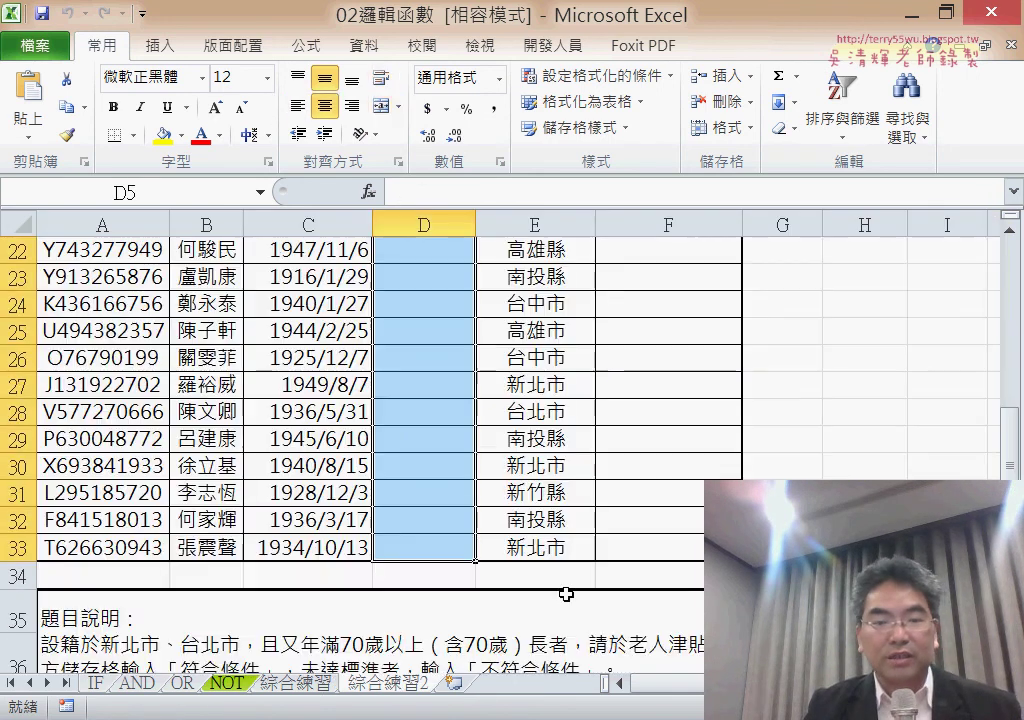
{"action": "scroll", "coordinate": [566, 594], "scroll_direction": "up", "scroll_amount": 7}
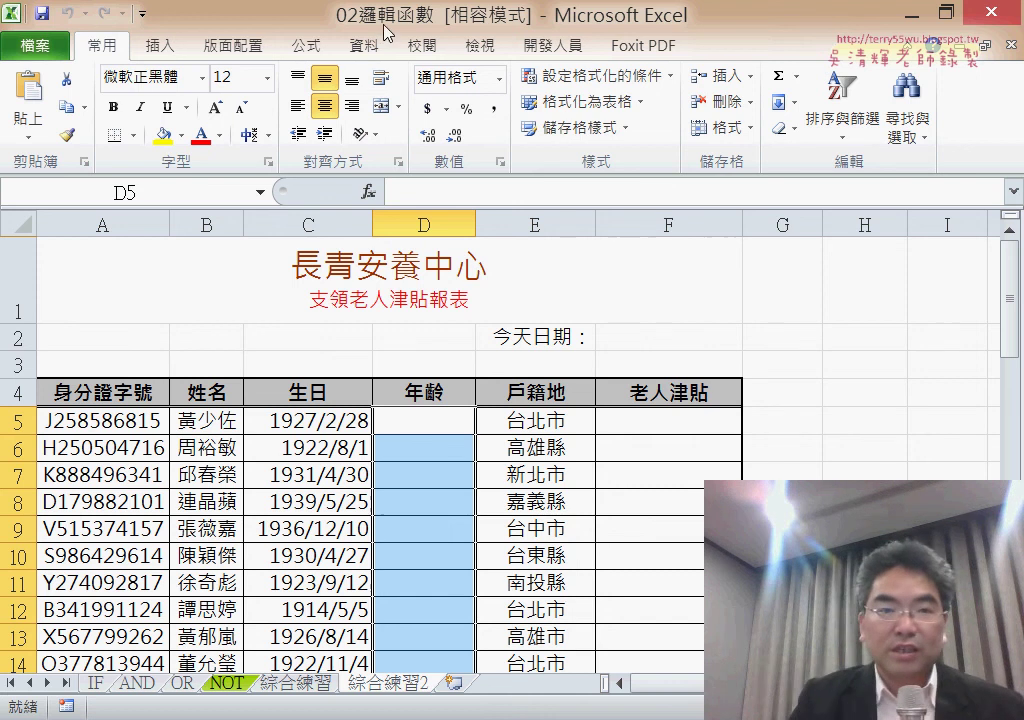
{"action": "left_click", "coordinate": [96, 683]}
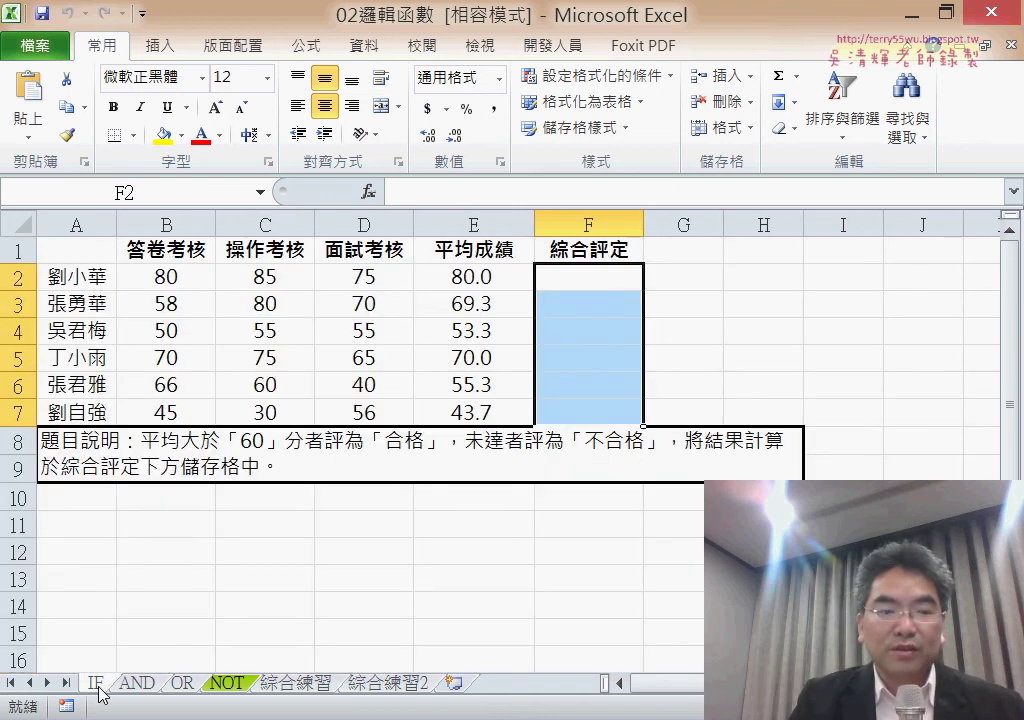